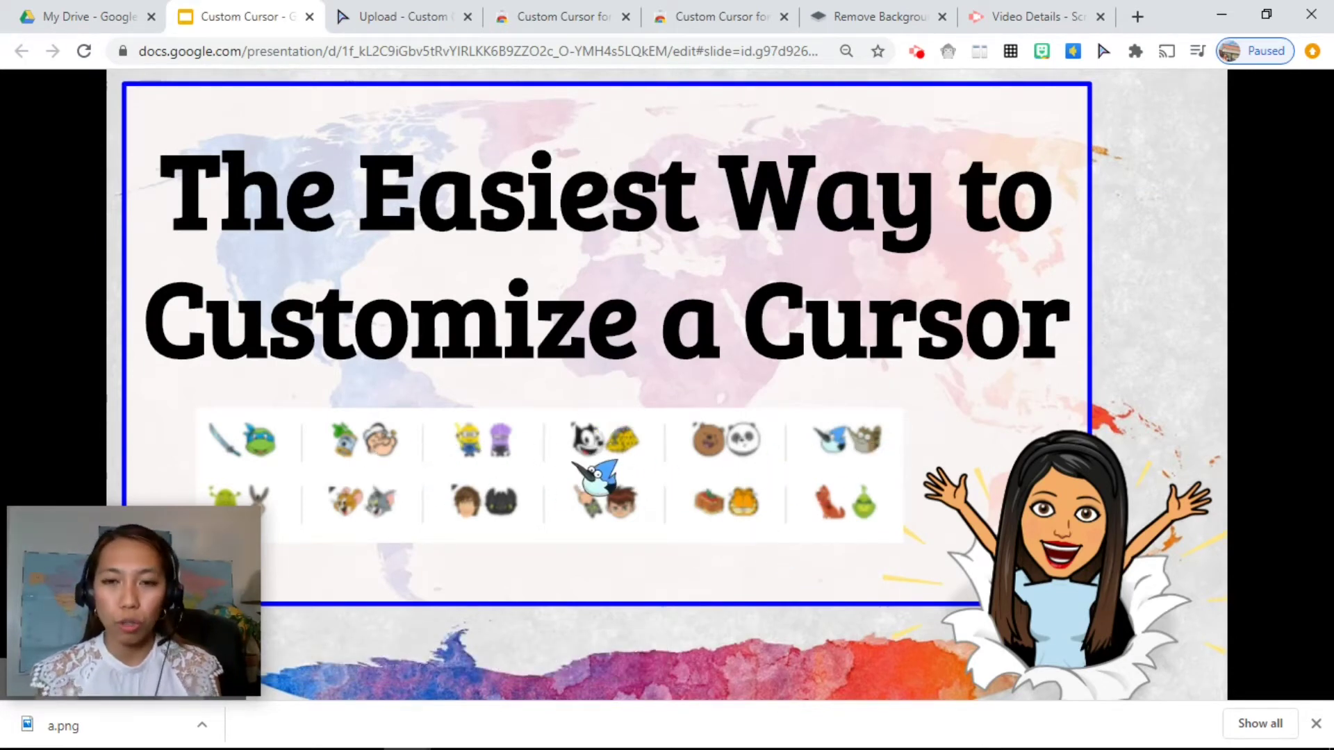
Advance from the title slide to the 'Install Custom Cursor for Chrome' slide.
click(572, 461)
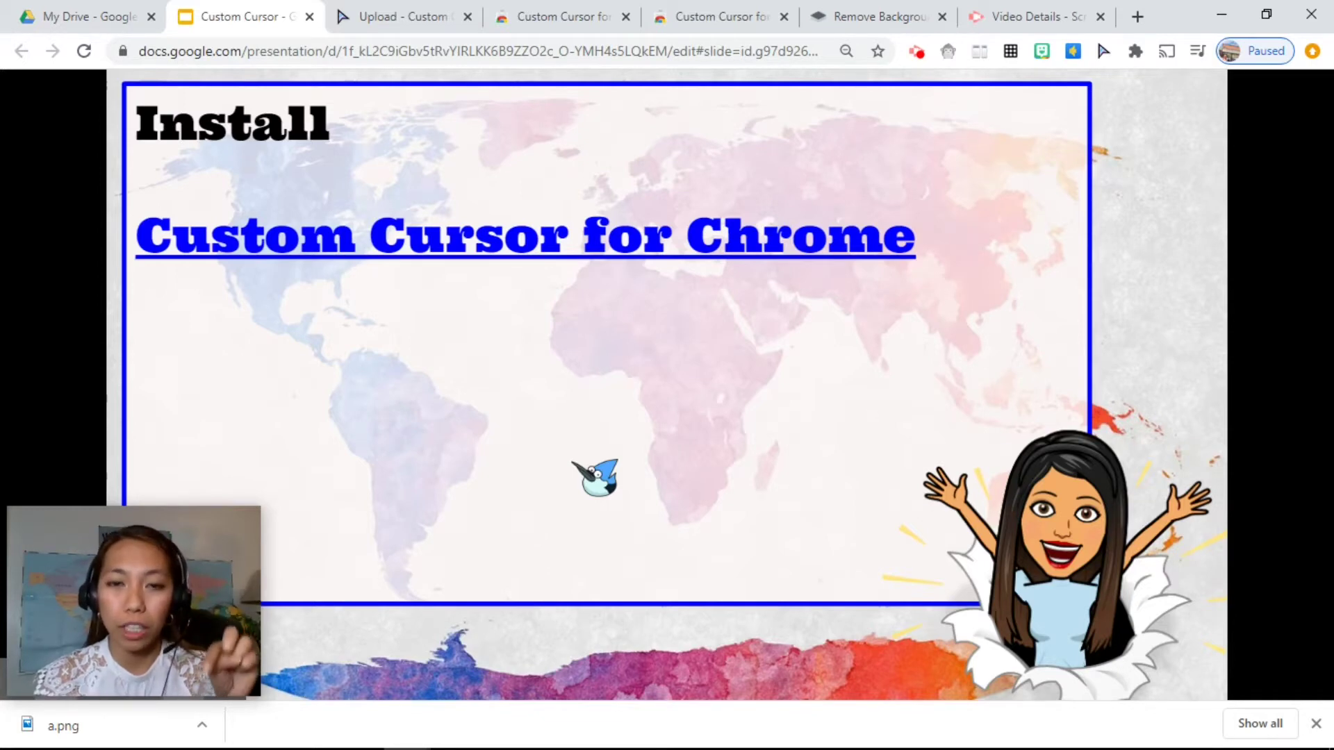
Open the Custom Cursor for Chrome store listing, keep the extension pinned in the toolbar, and return to the slides.
click(533, 243)
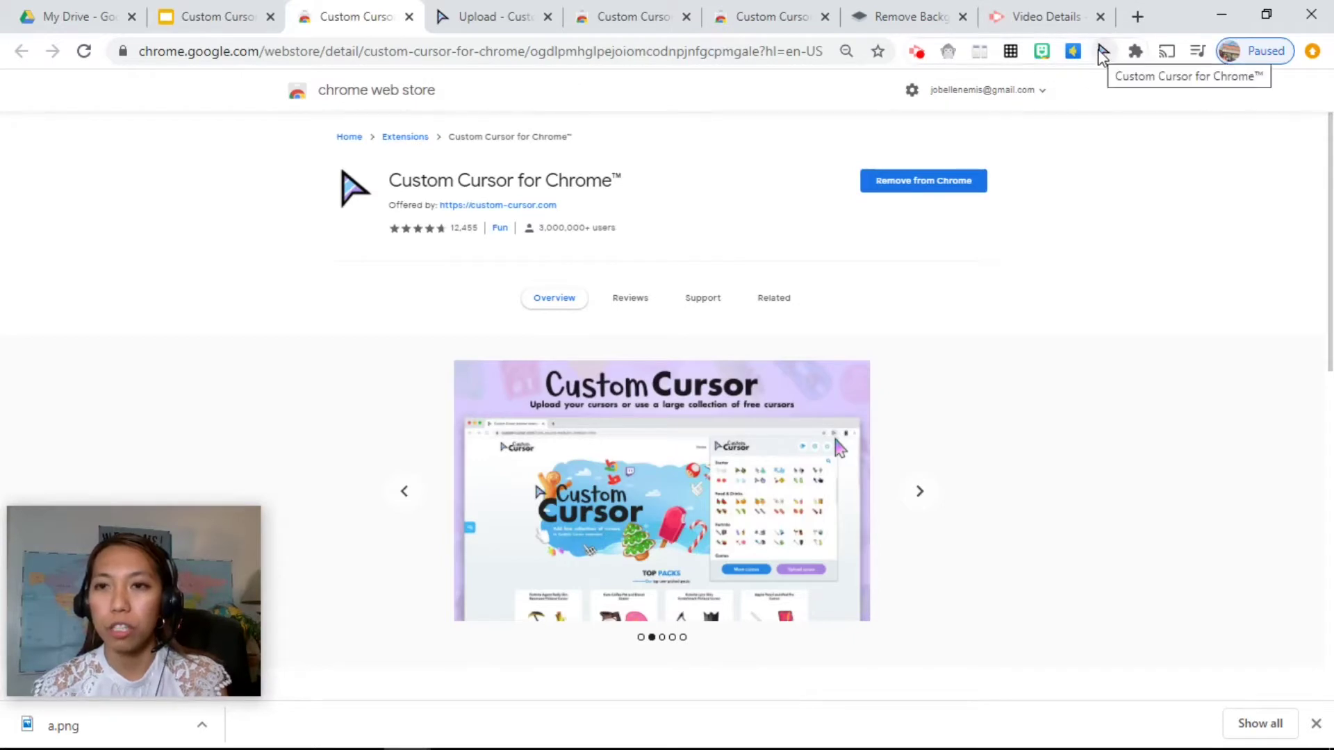
click(1137, 53)
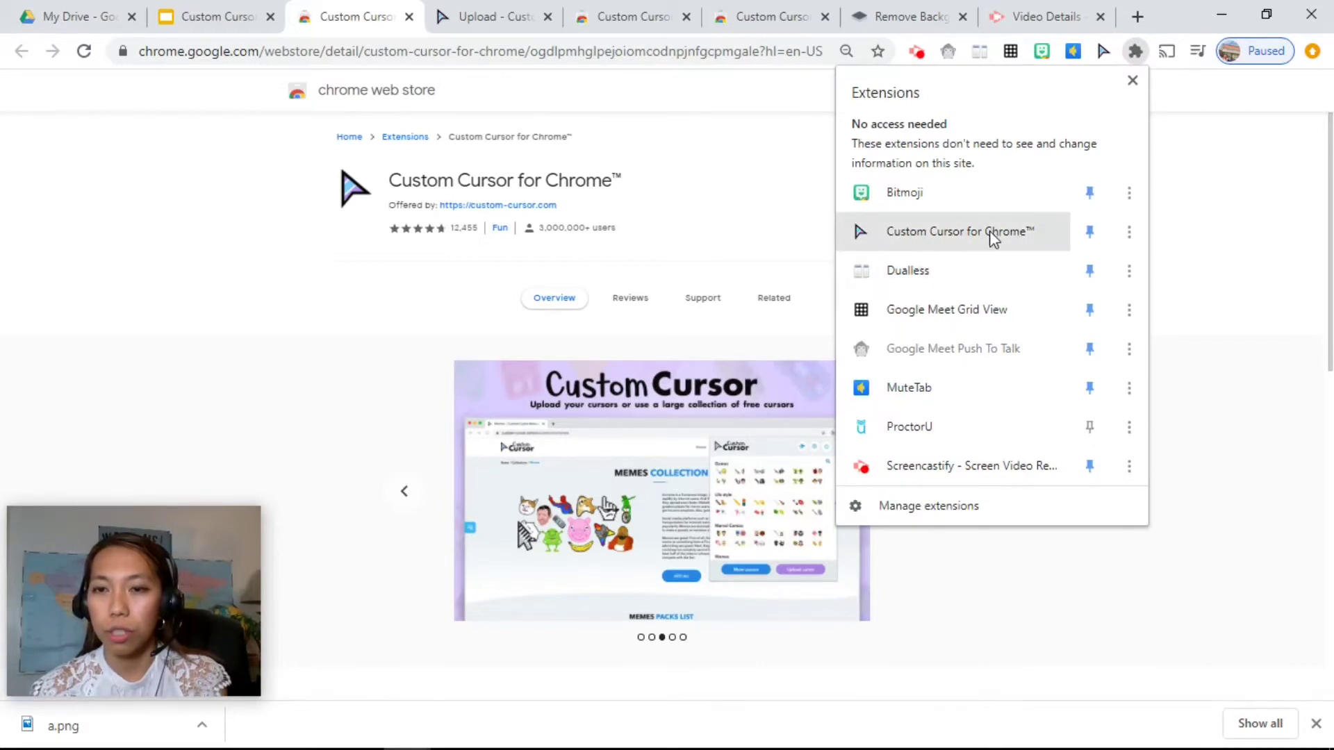
click(1091, 233)
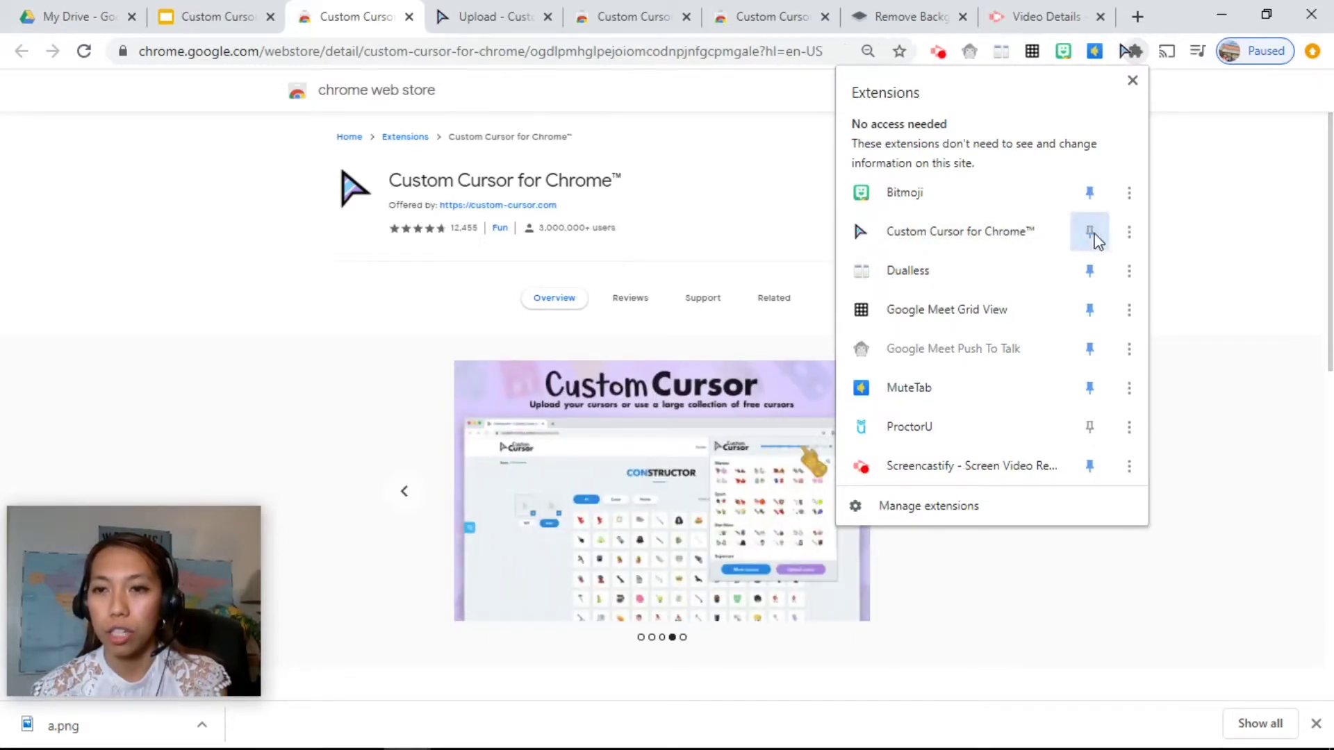
click(1093, 237)
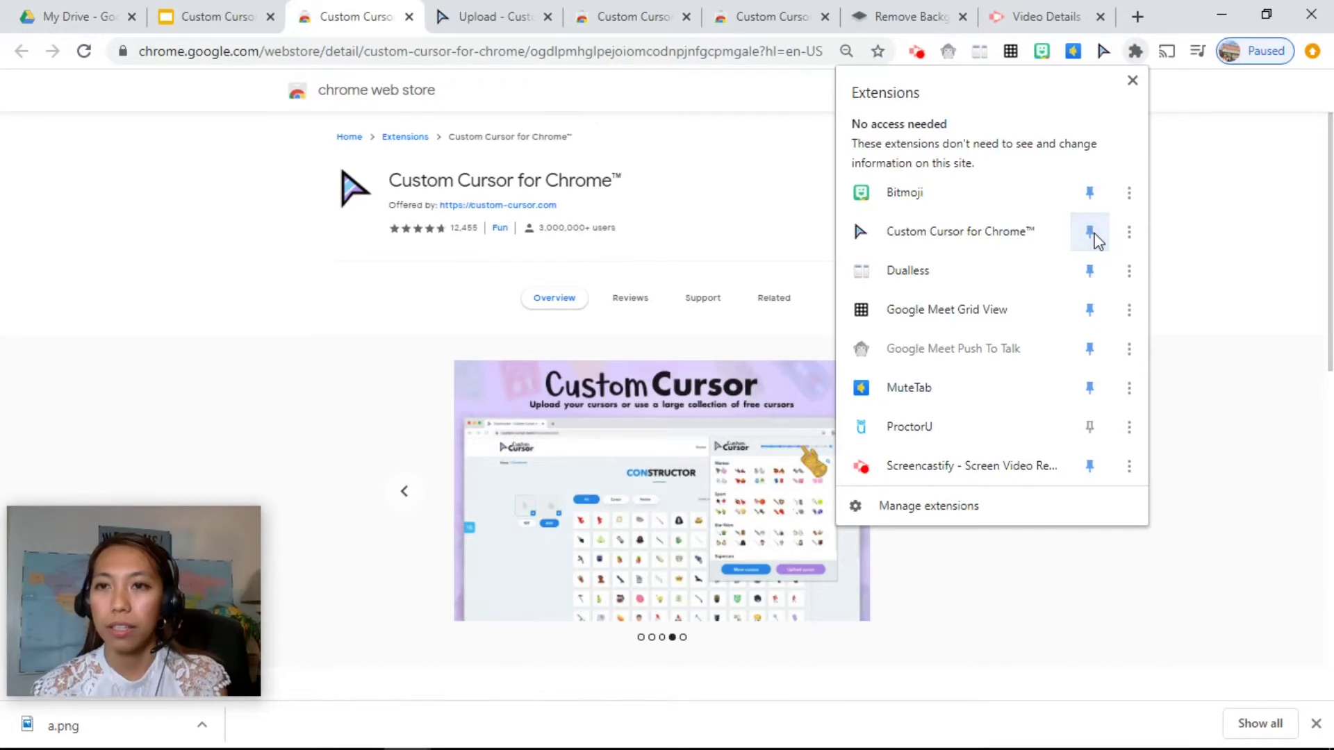
click(1232, 166)
click(212, 20)
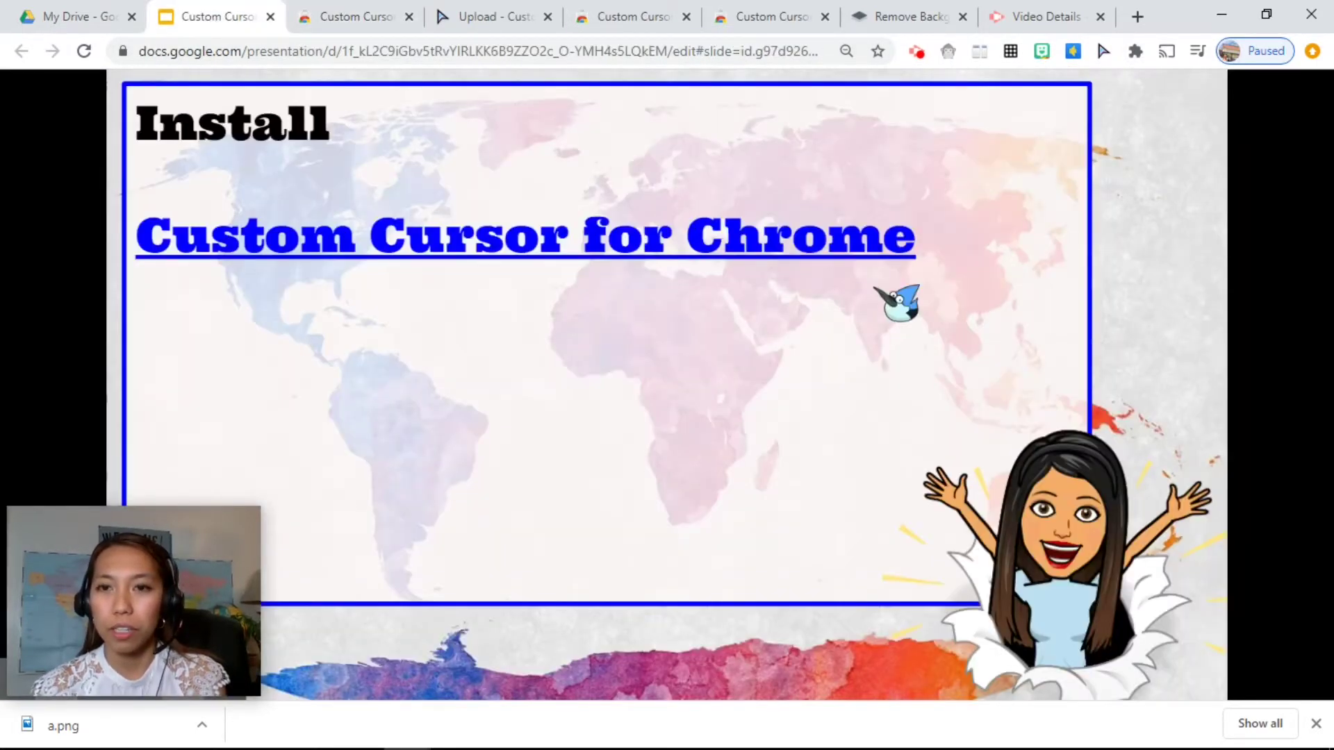
Scroll through the Custom Cursor popup's cursor collections and open the 'Upload your own cursors' page.
click(1103, 50)
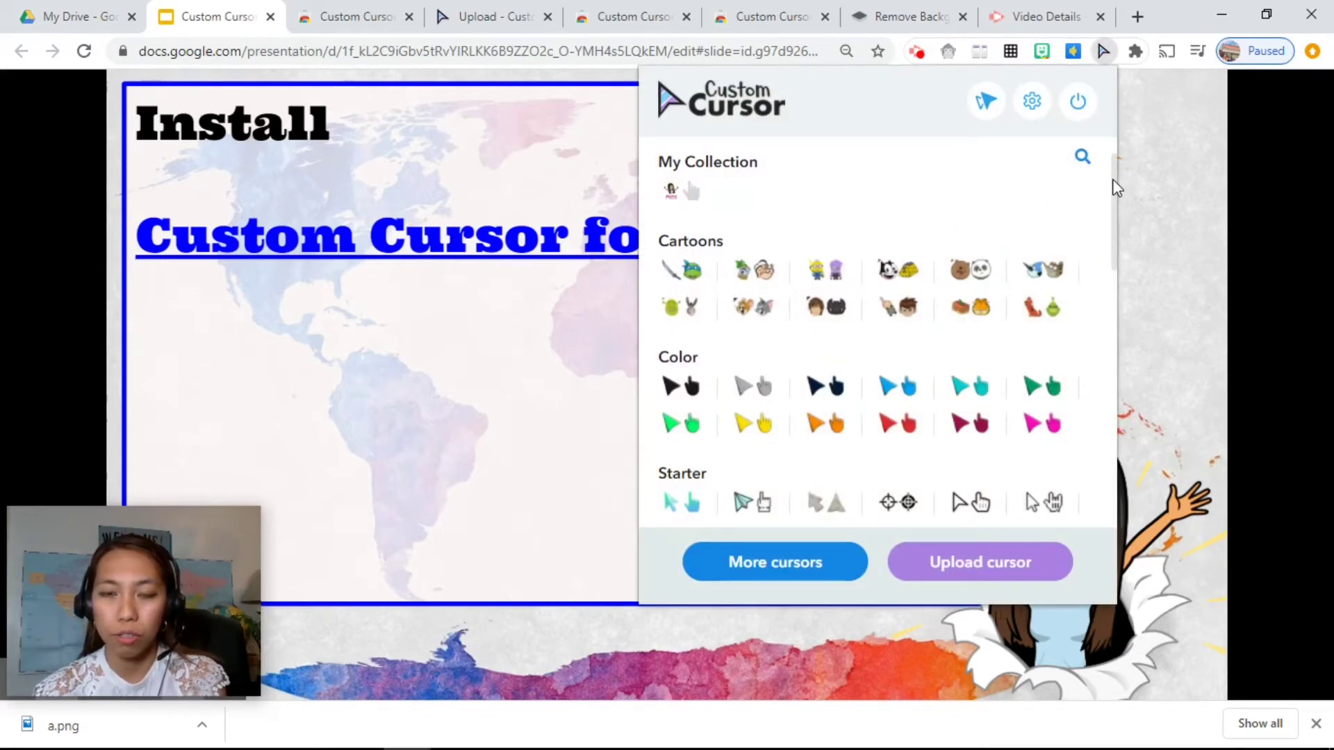
drag(1115, 187, 1114, 158)
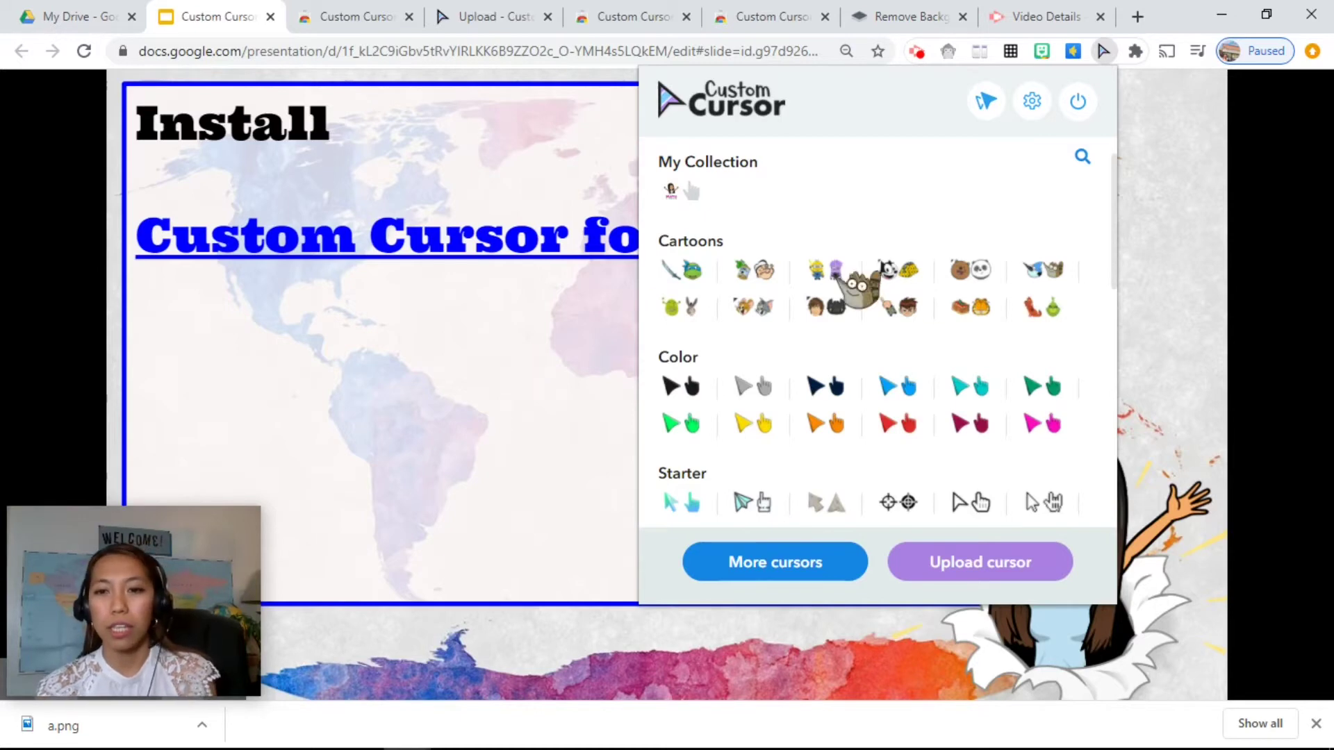
click(994, 564)
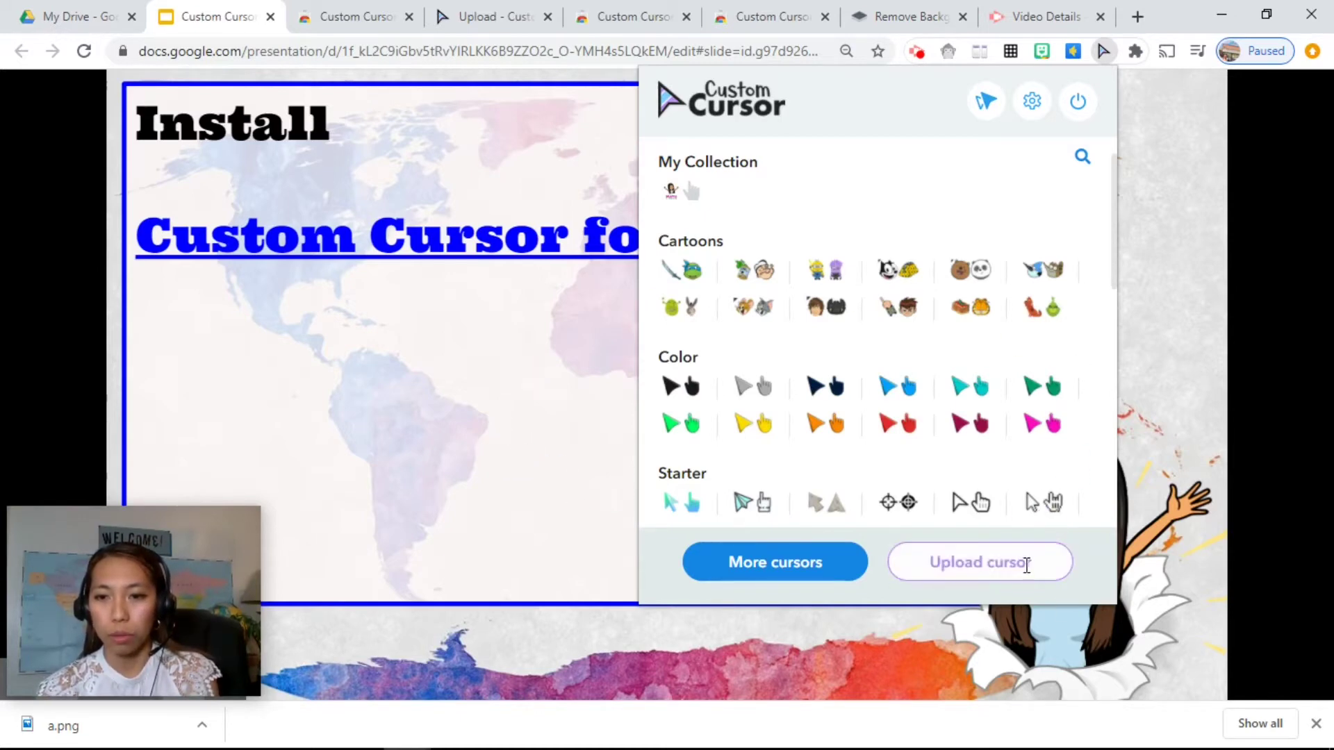
click(1026, 565)
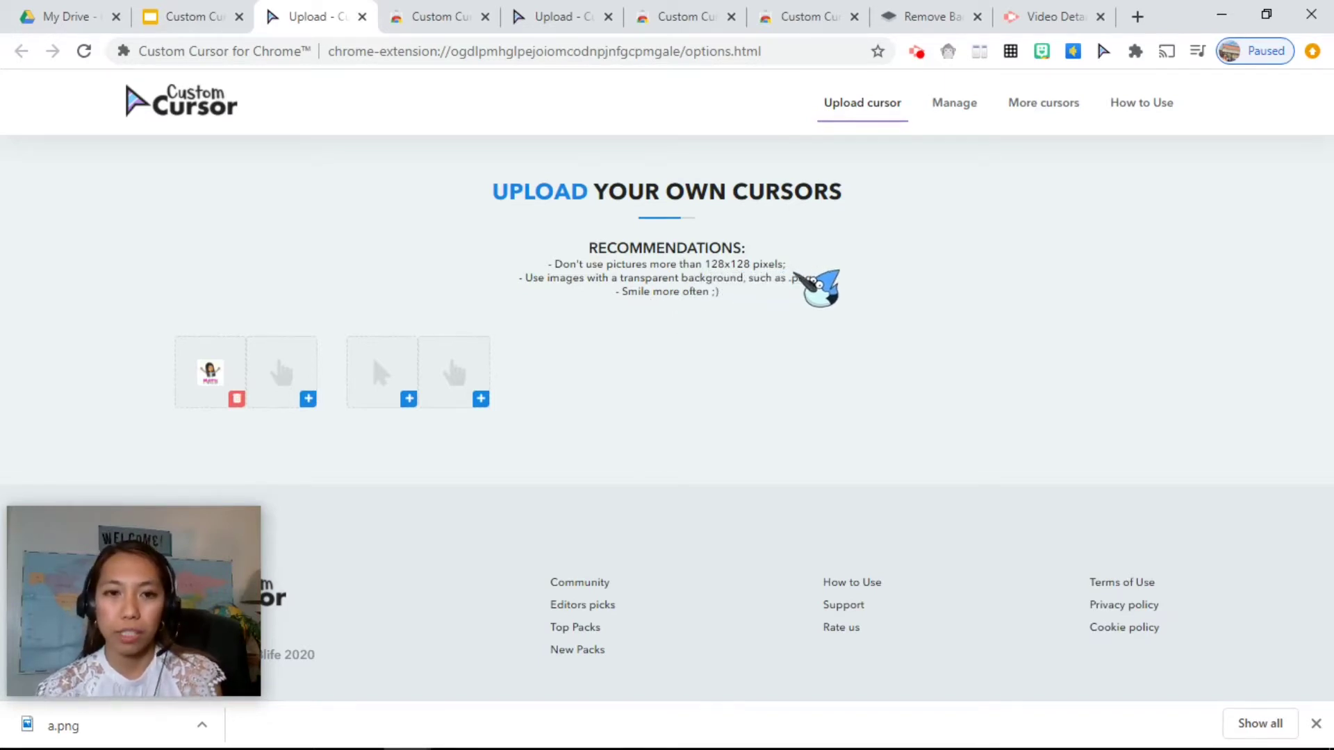
Switch back to the Google Slides tab and move on to the 'Upload Your Own Design' slide.
click(189, 17)
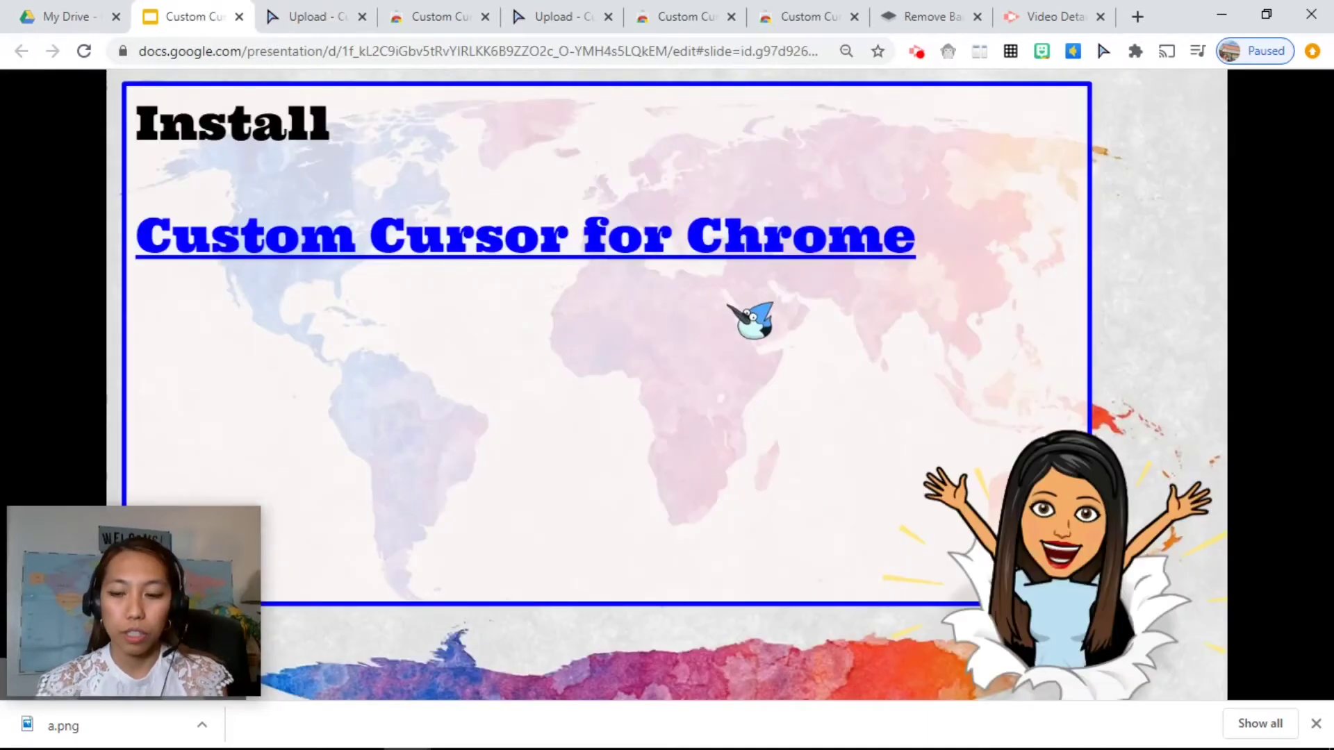
click(729, 305)
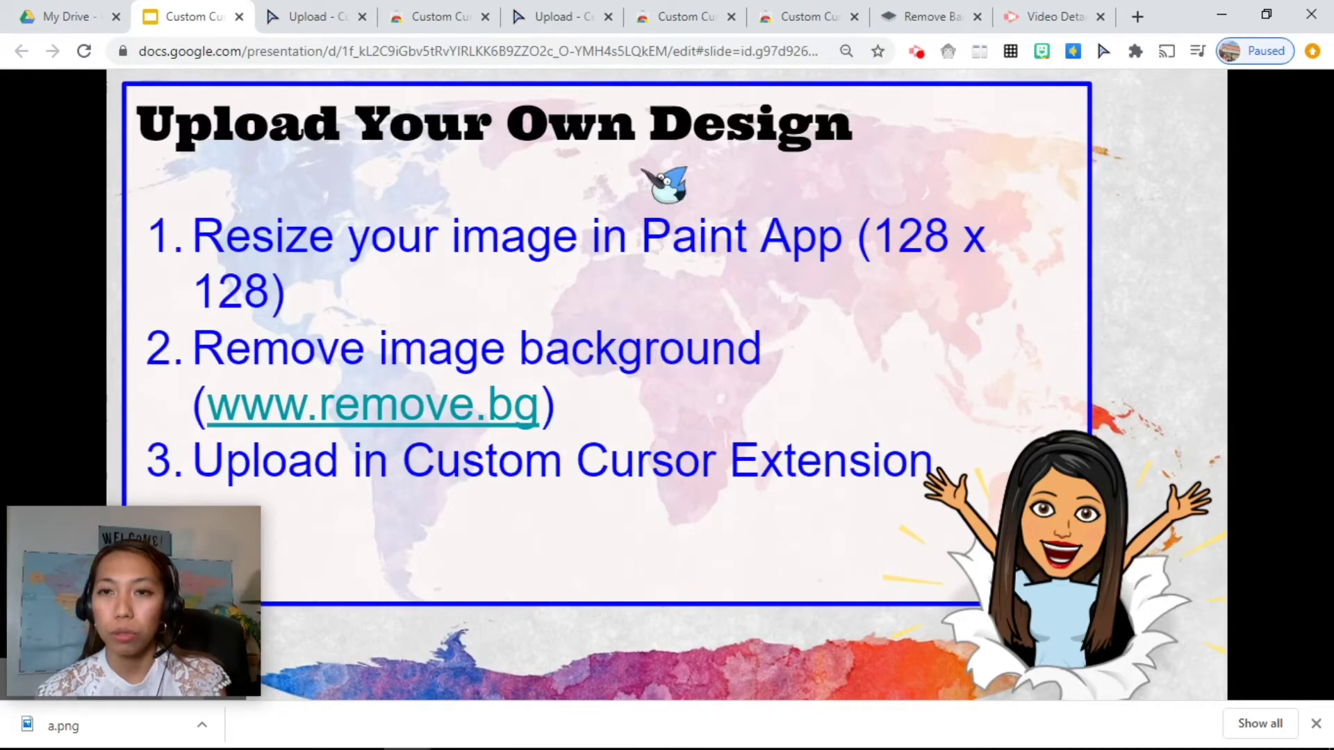
Download the first Bitmoji Recents sticker as a.png and reveal it in File Explorer.
click(1044, 54)
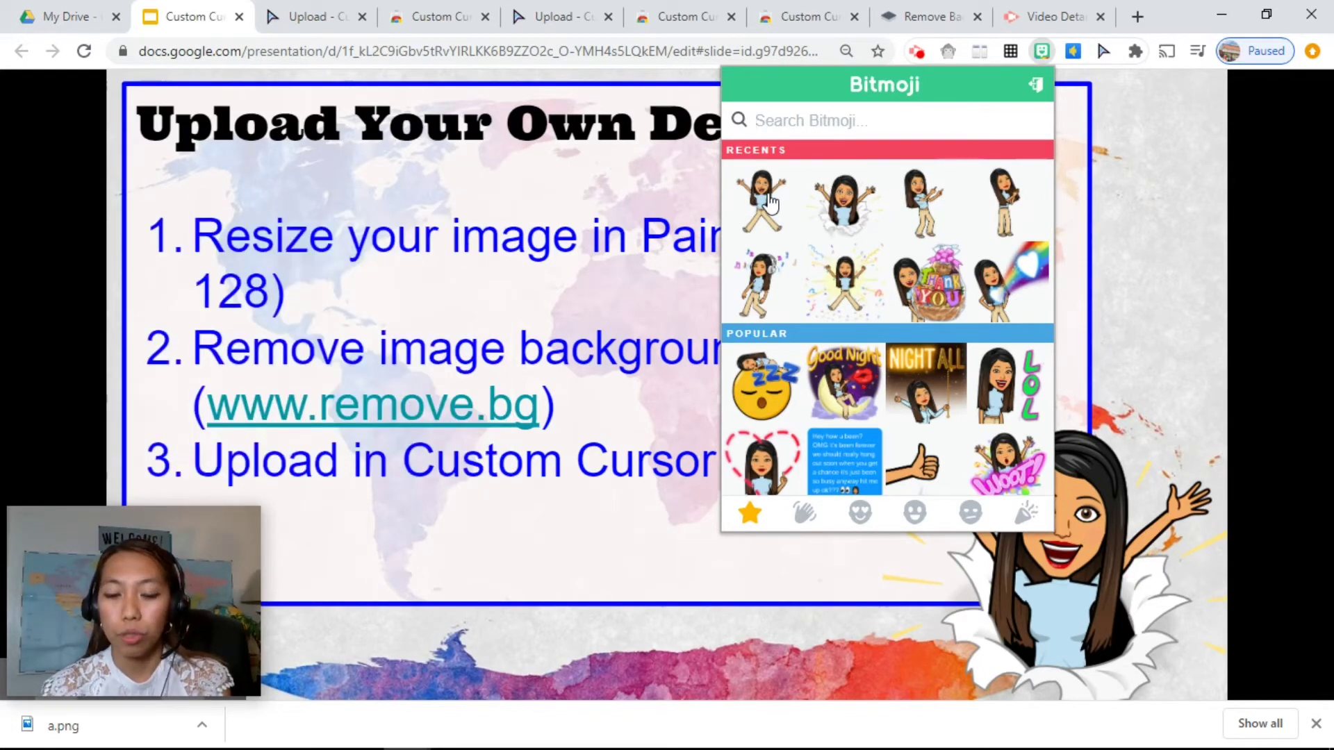
right_click(770, 201)
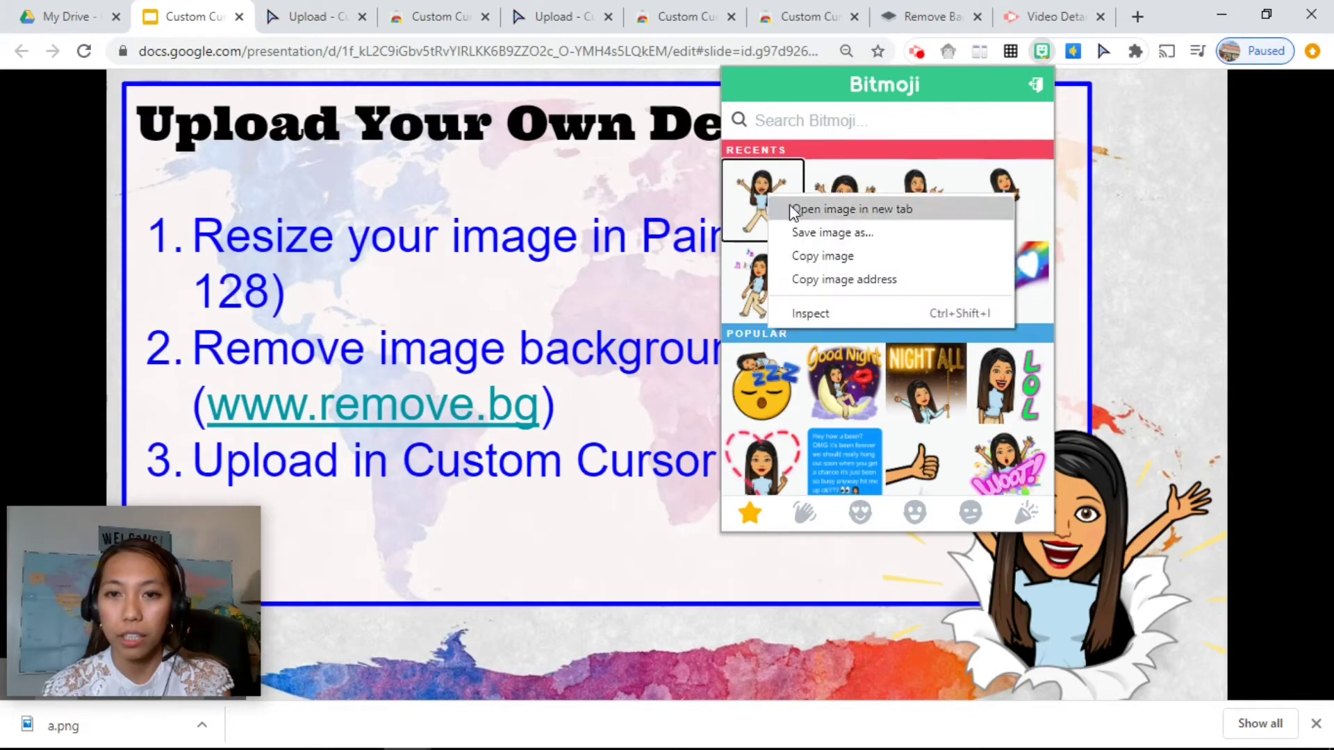
click(832, 234)
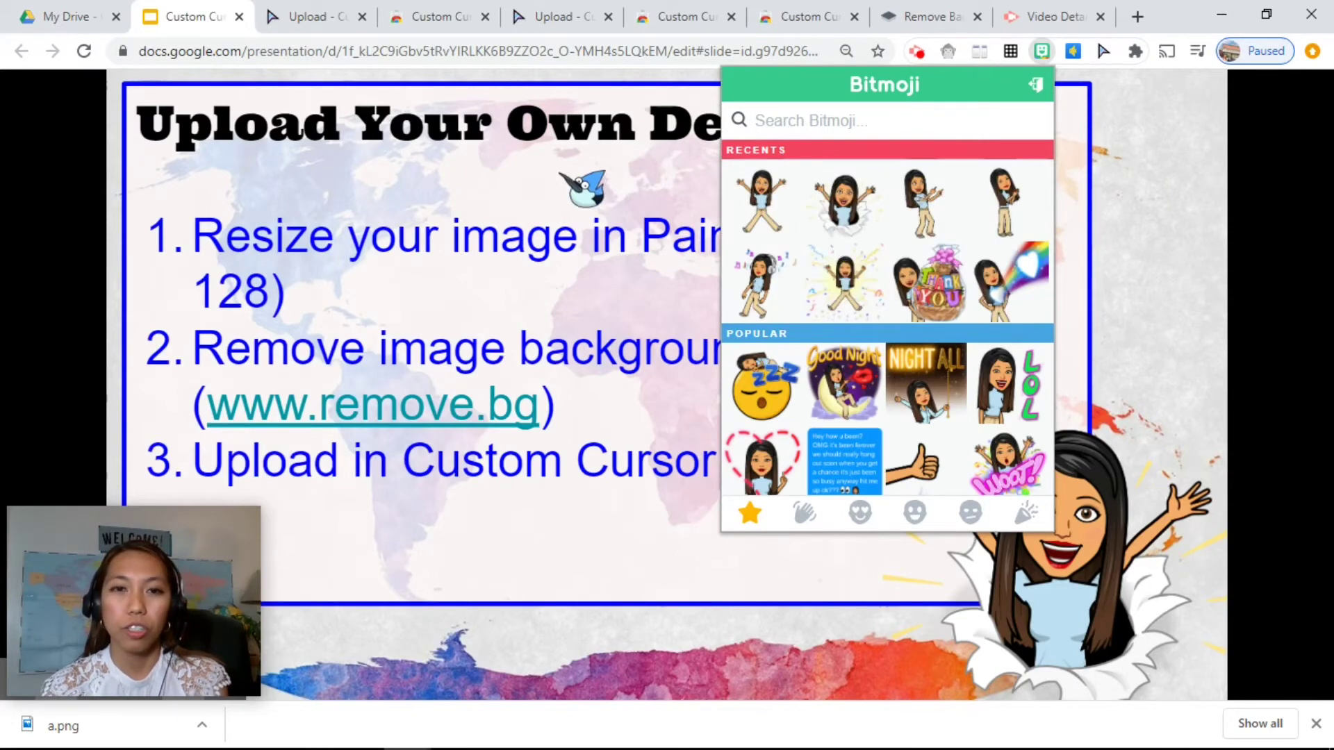
key(Return)
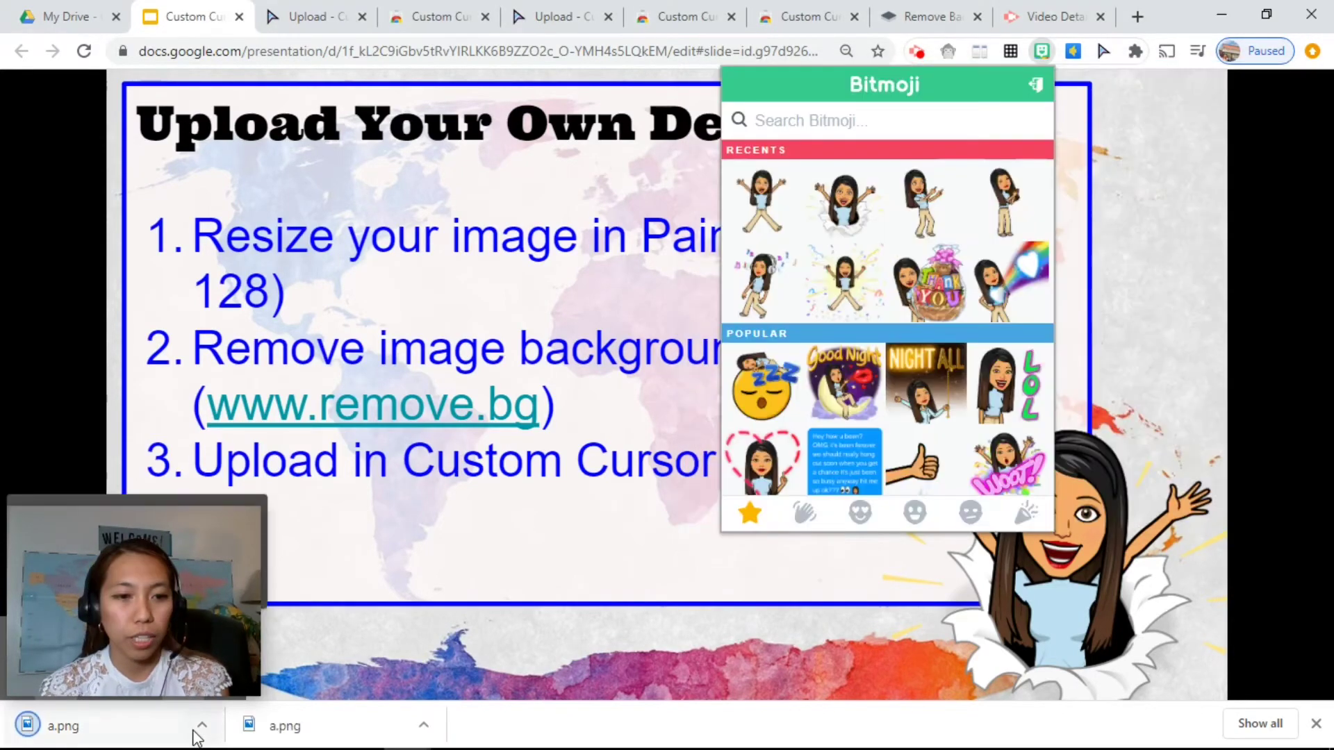
click(201, 724)
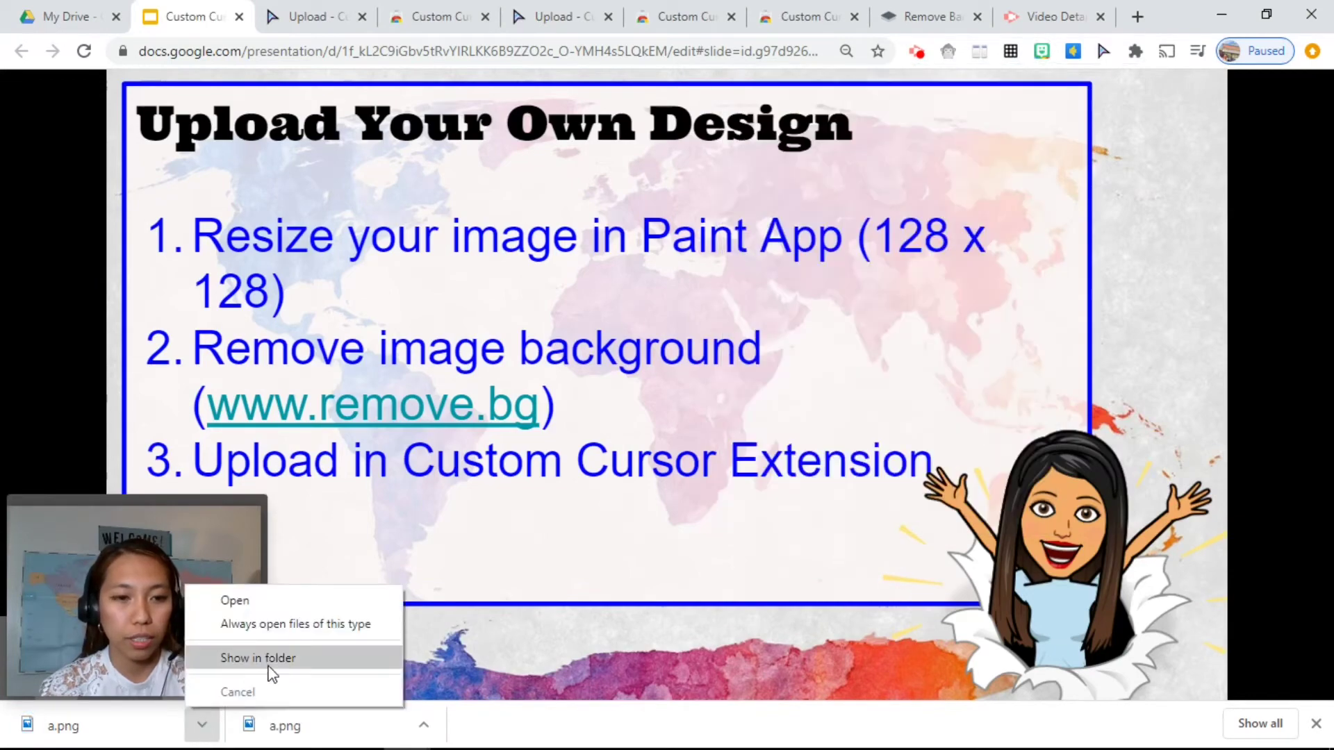
click(271, 660)
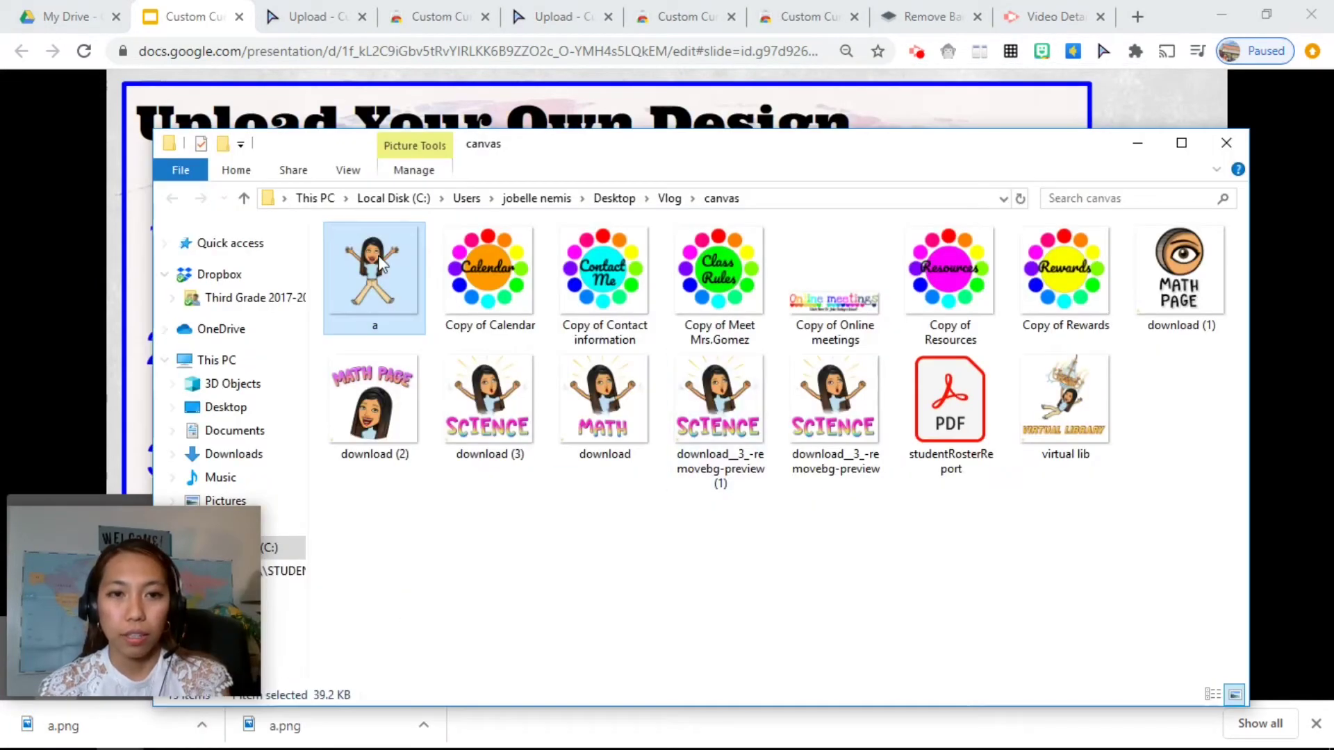
Open the image file a in Paint using Open with.
right_click(352, 257)
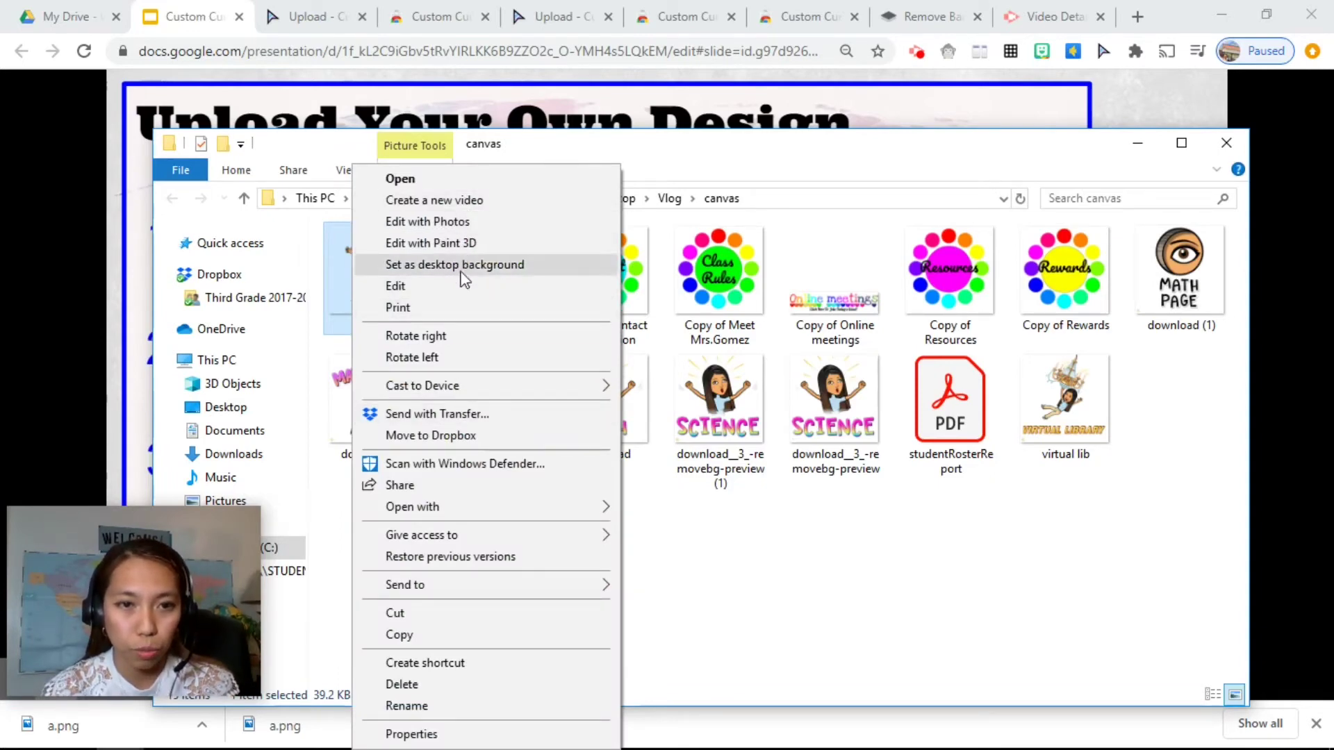
mouse_move(453, 509)
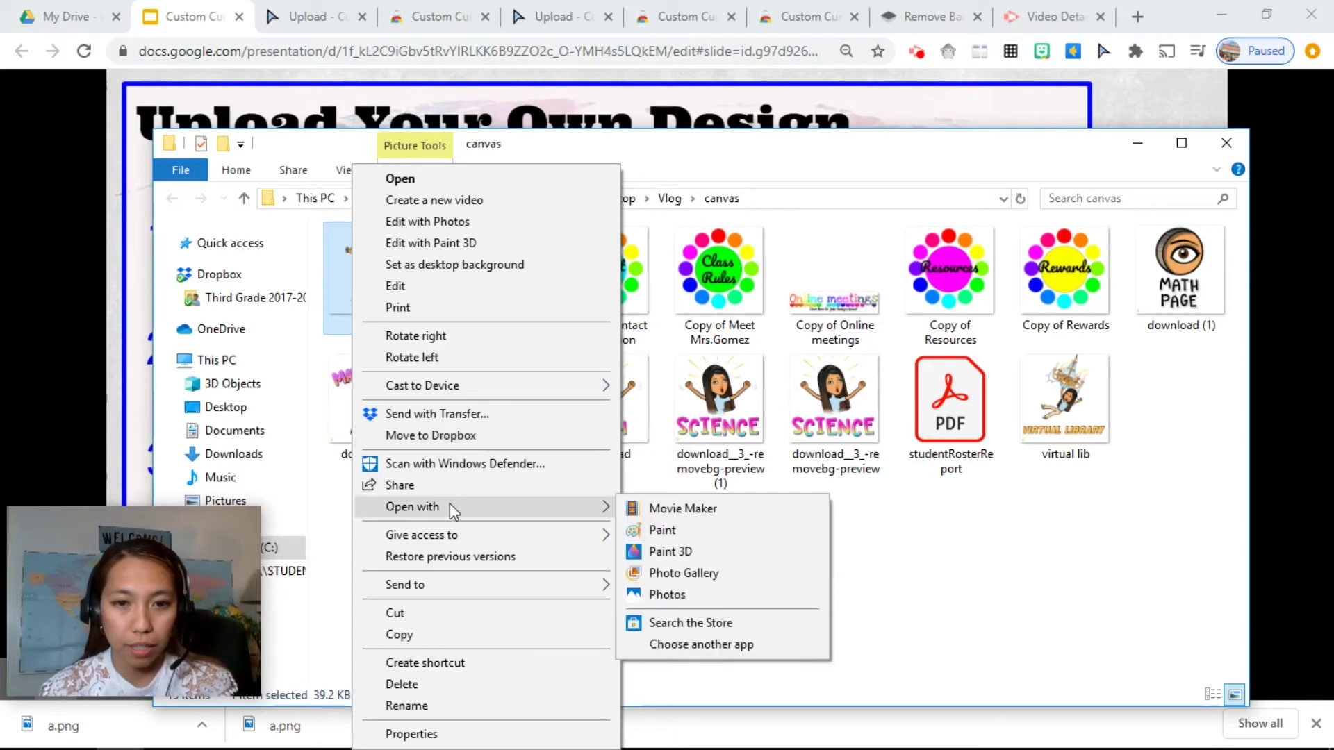
click(663, 531)
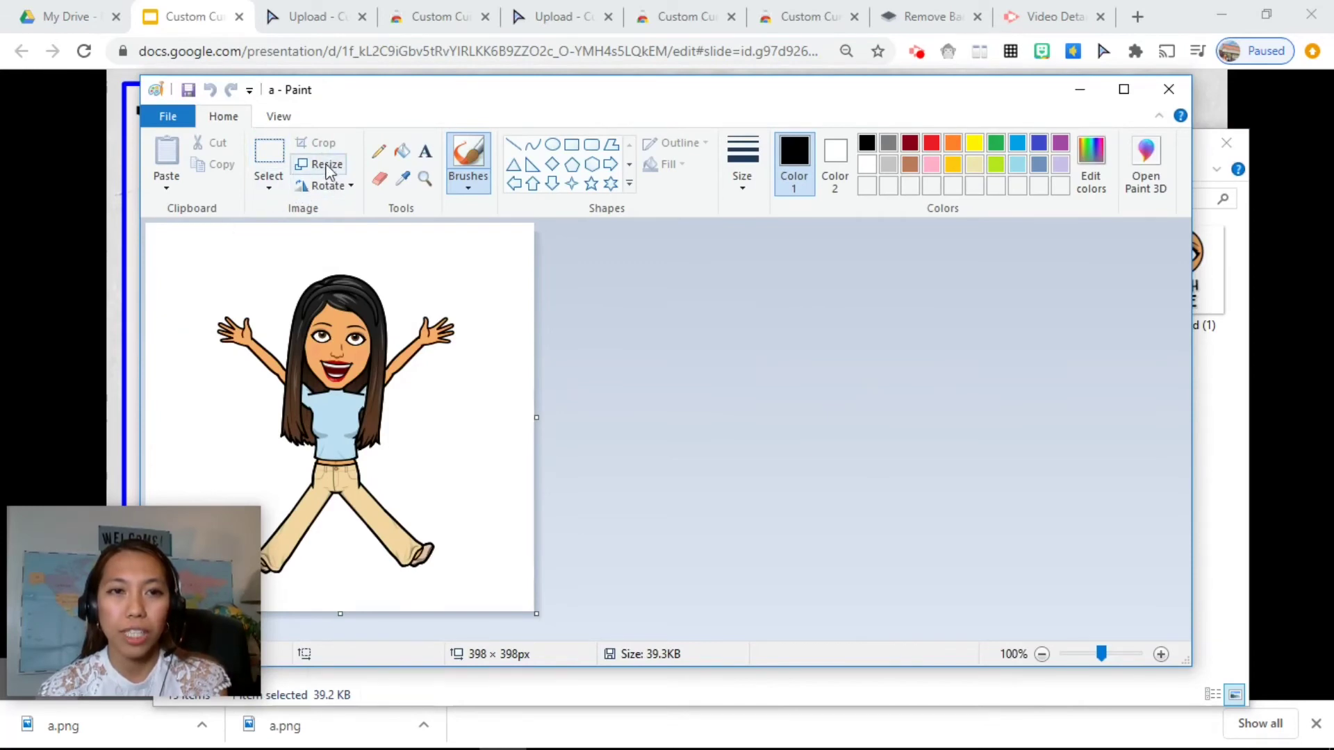
Resize the picture to 128 × 128 pixels and save it as JPEG a.jpg, replacing the existing file.
click(328, 167)
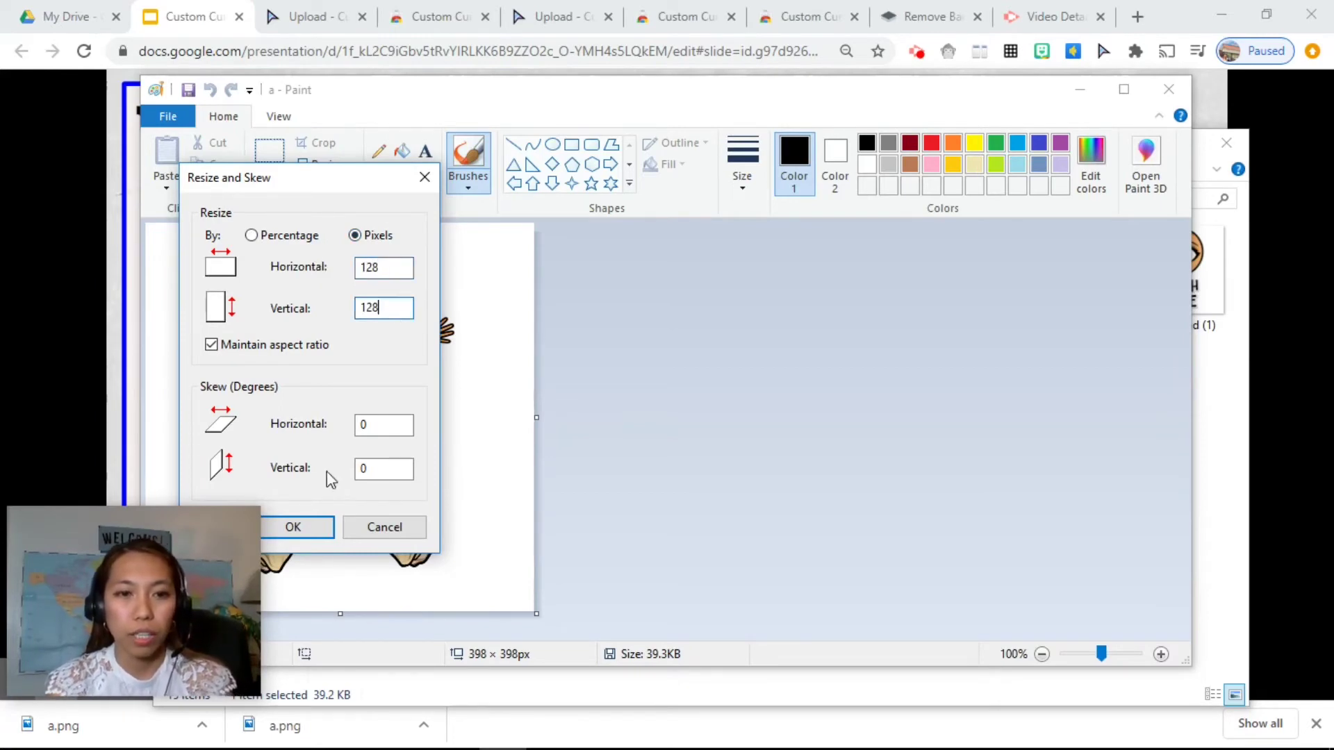
click(313, 528)
click(179, 116)
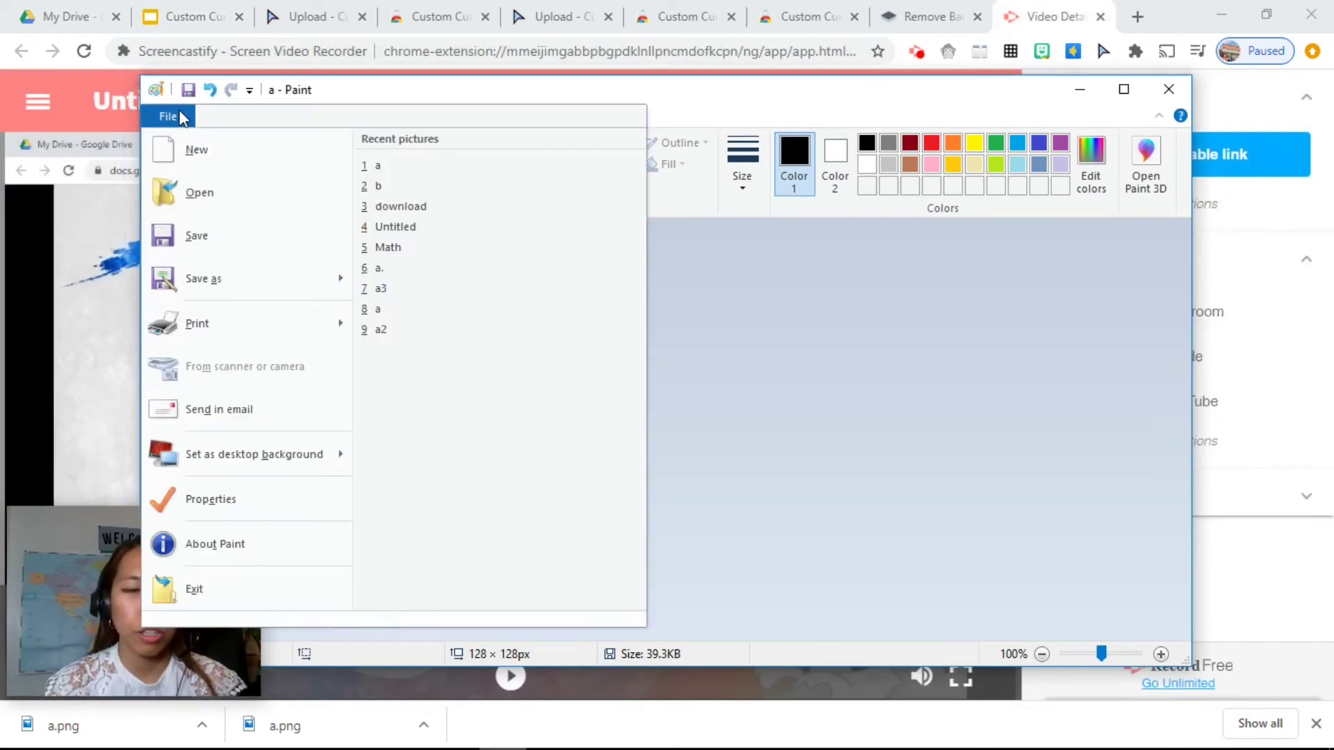
mouse_move(234, 322)
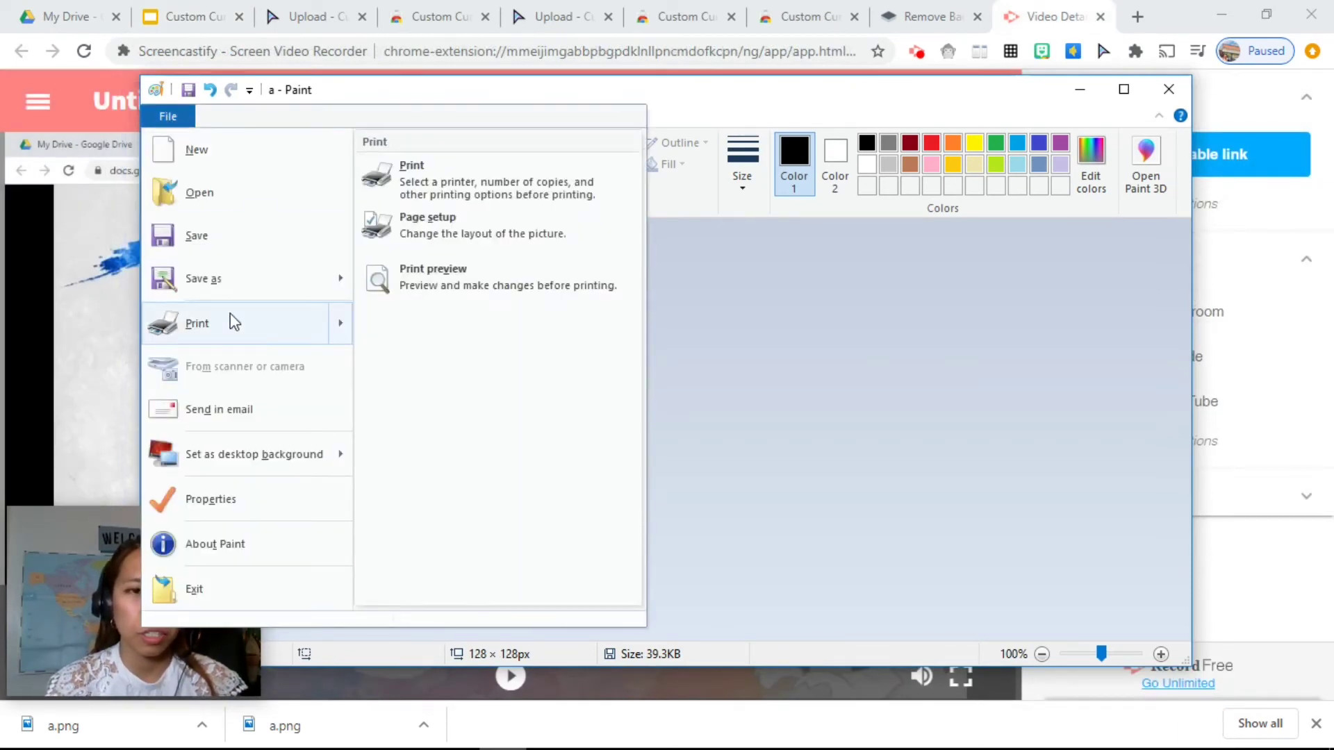
mouse_move(254, 292)
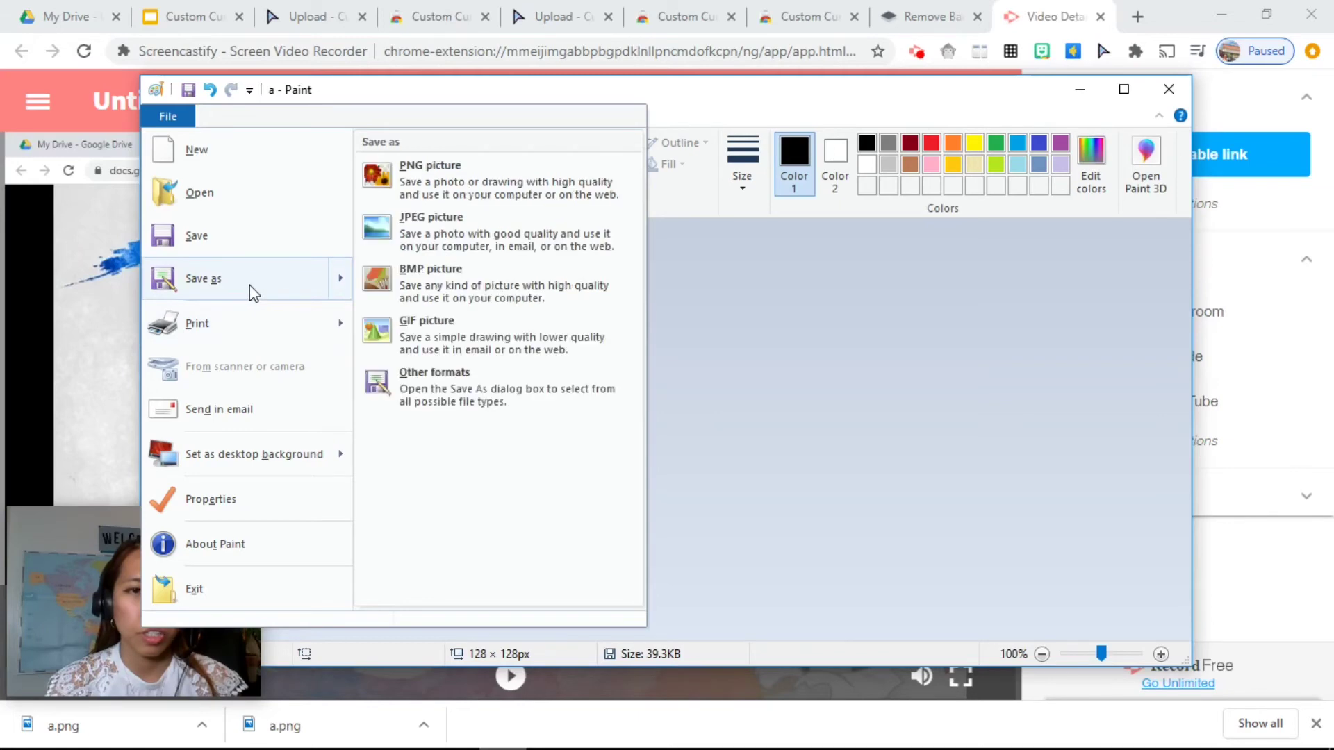
click(453, 231)
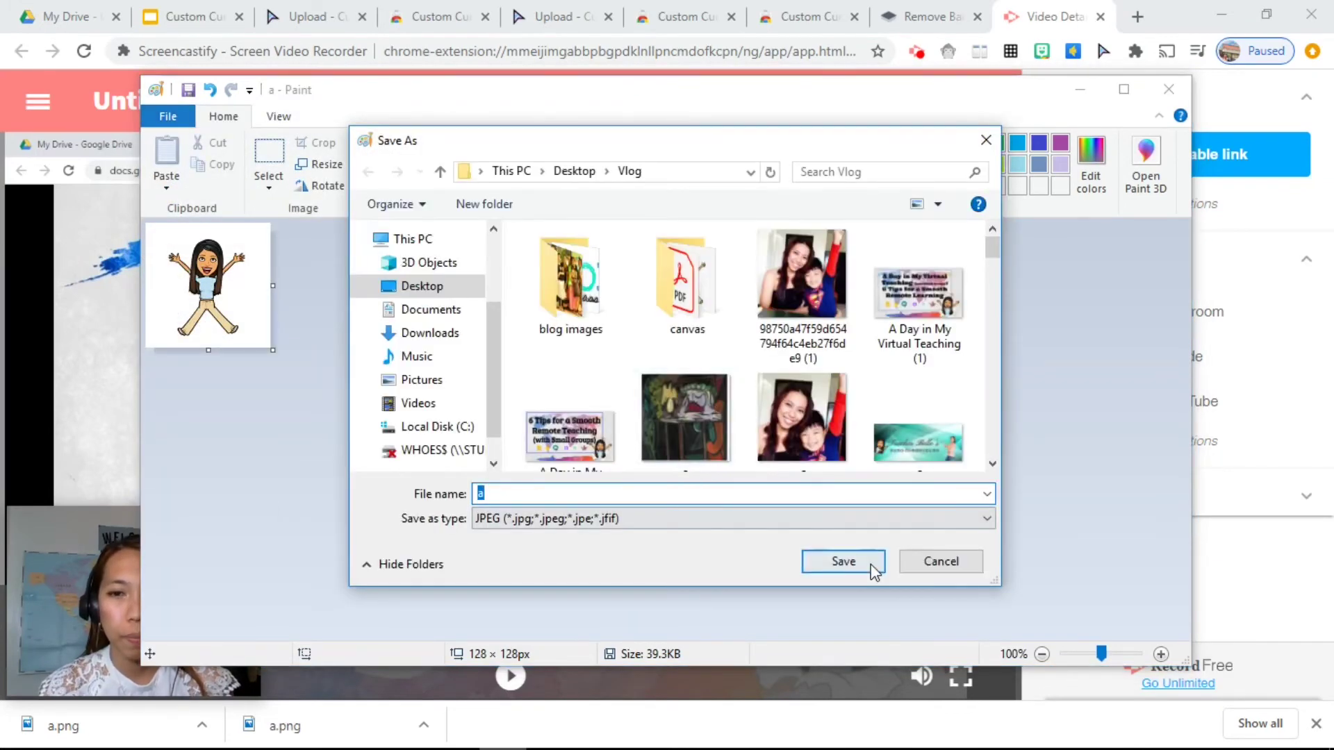
click(874, 572)
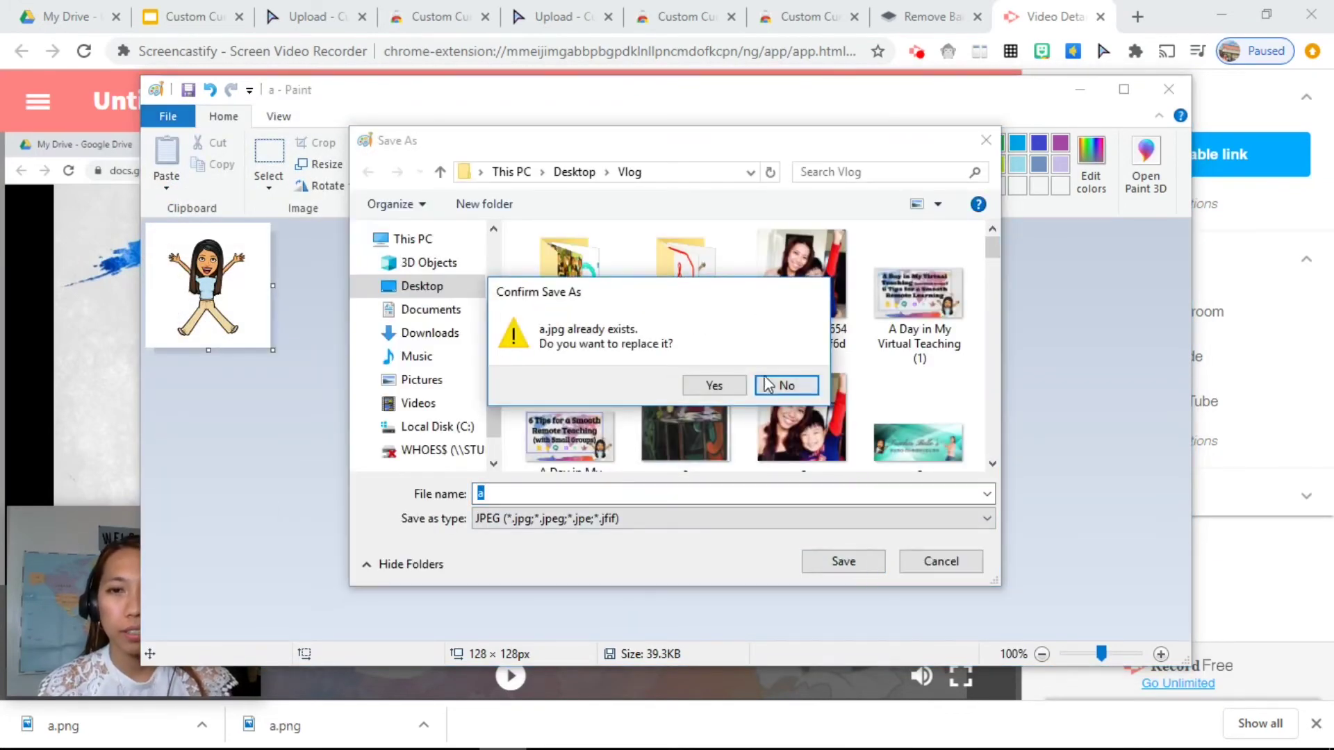
click(714, 385)
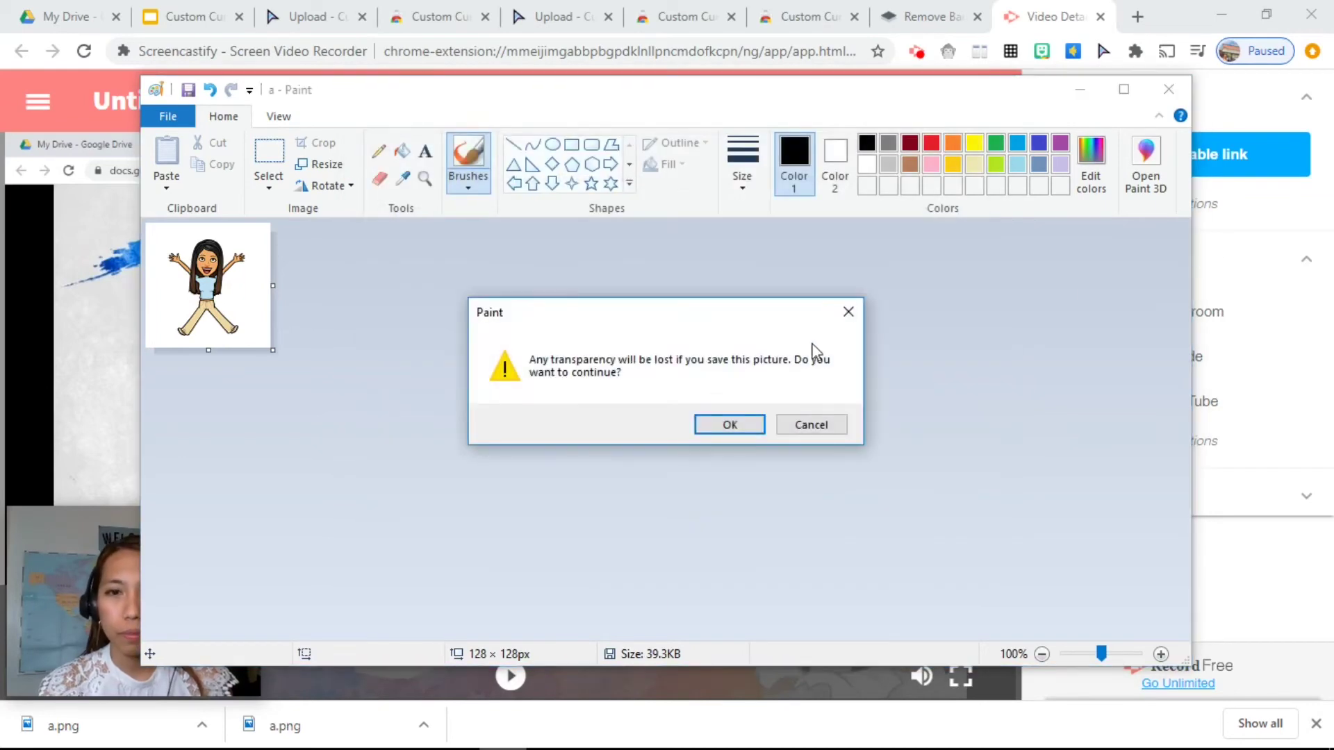
click(745, 425)
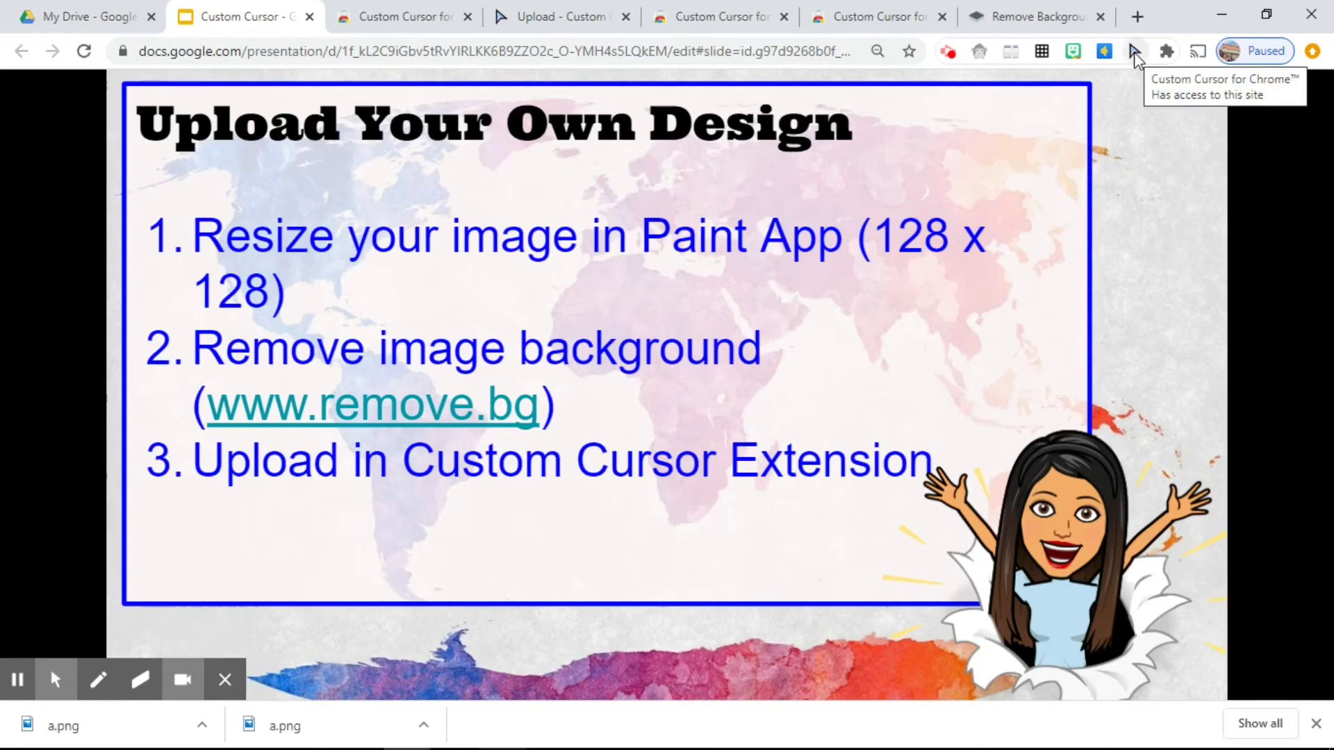
Load image a from the Vlog folder into the first custom cursor slot on the upload page.
click(1133, 52)
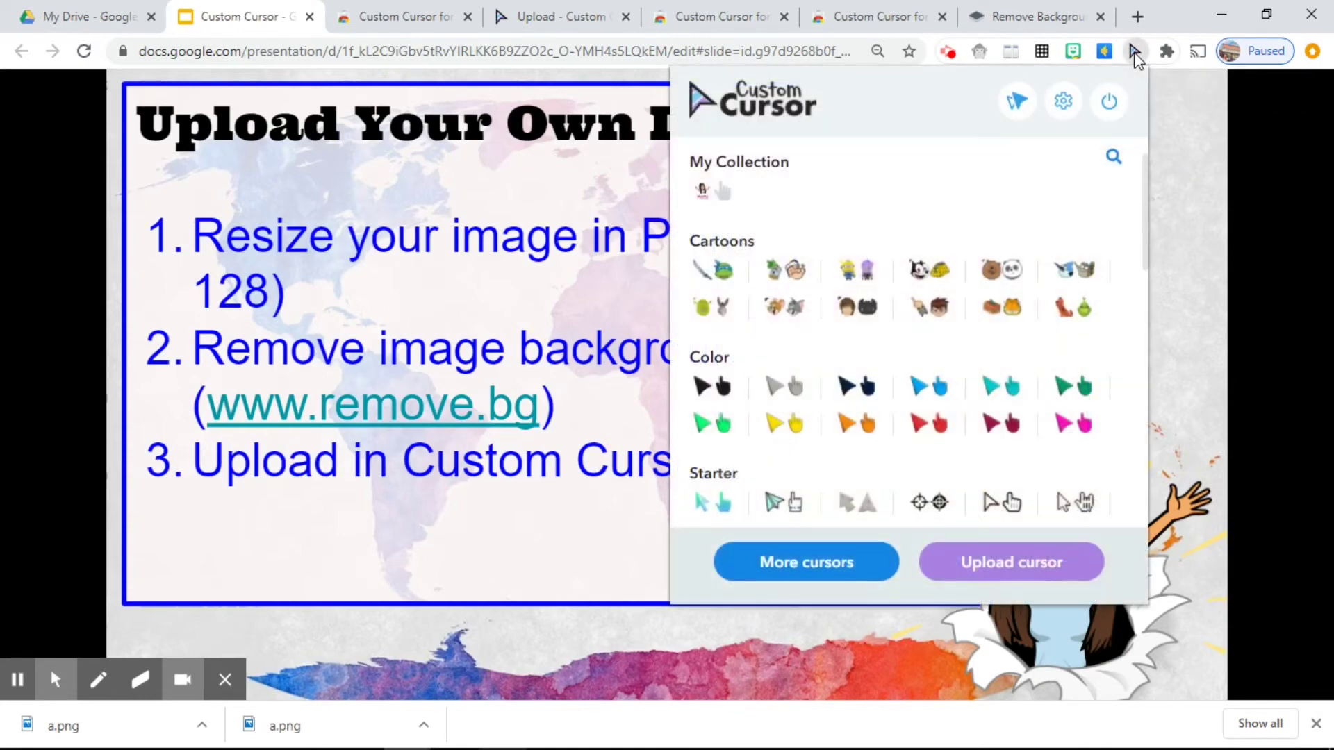
click(1035, 556)
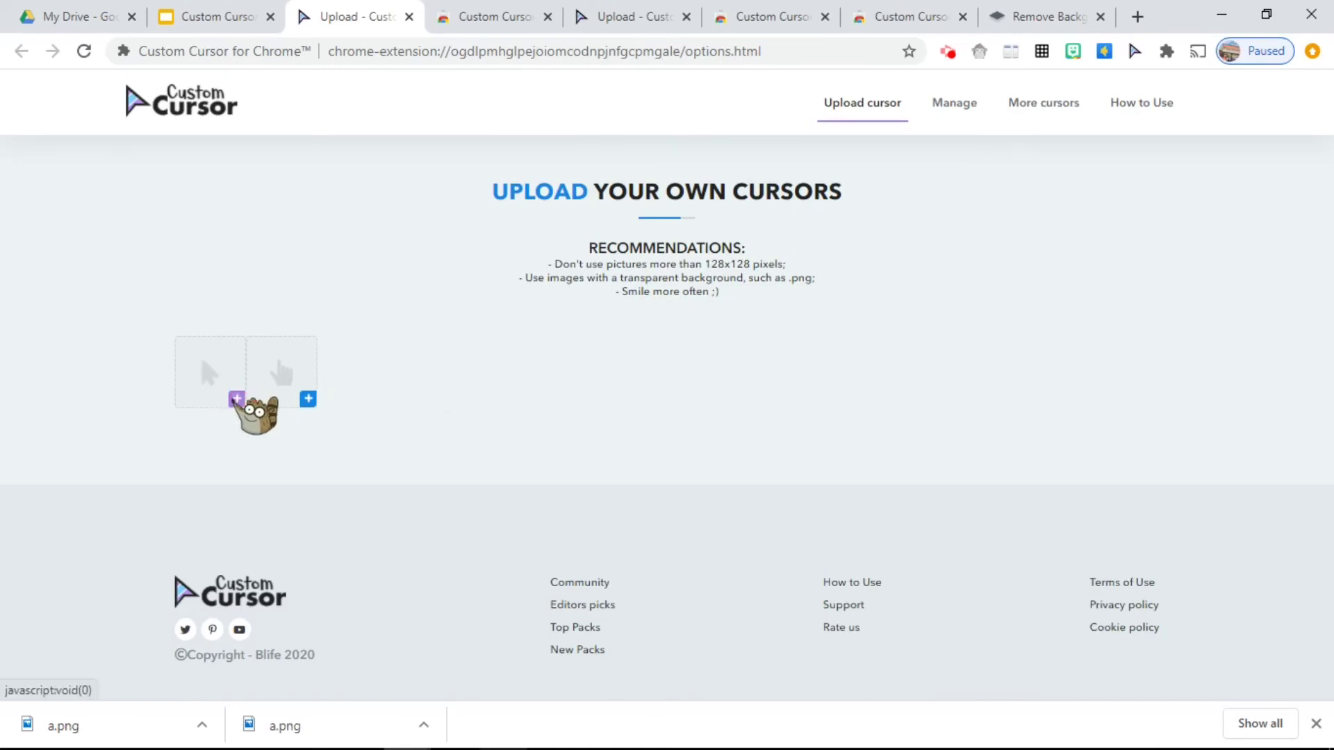
click(236, 399)
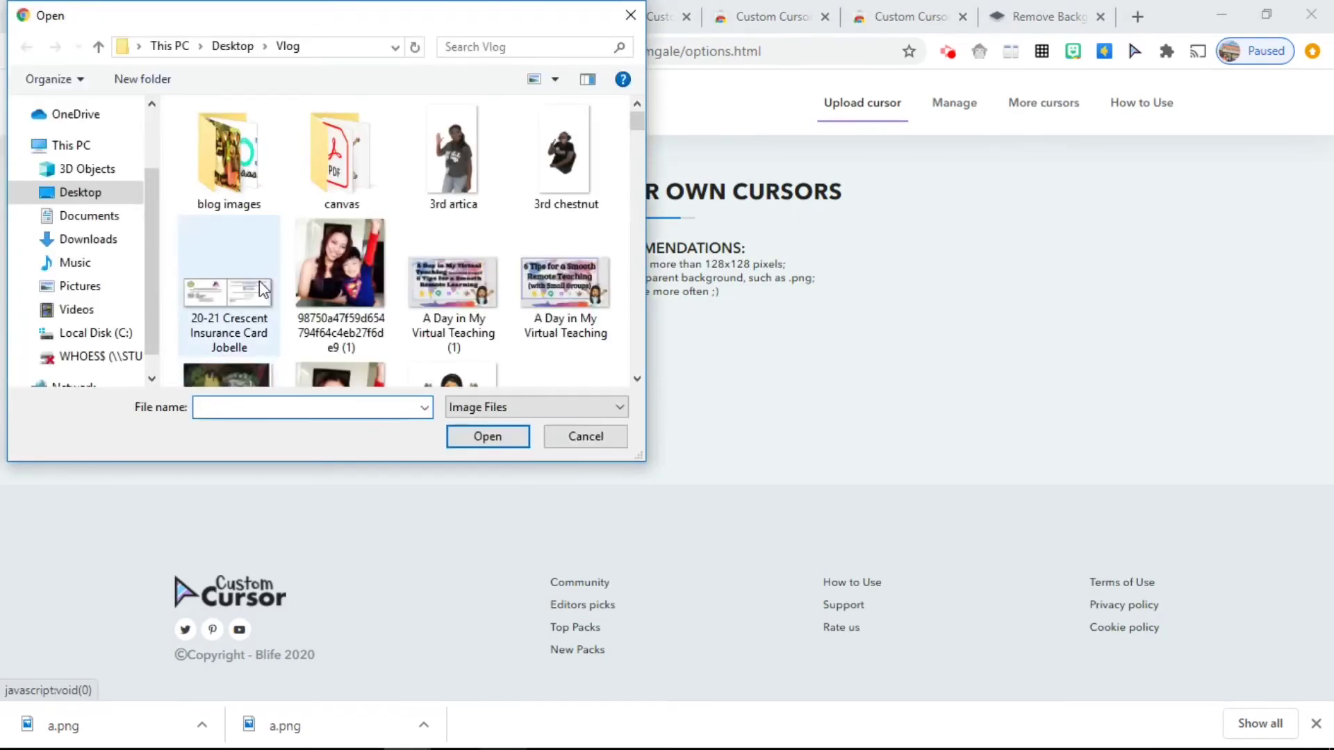
drag(637, 123, 637, 137)
click(452, 202)
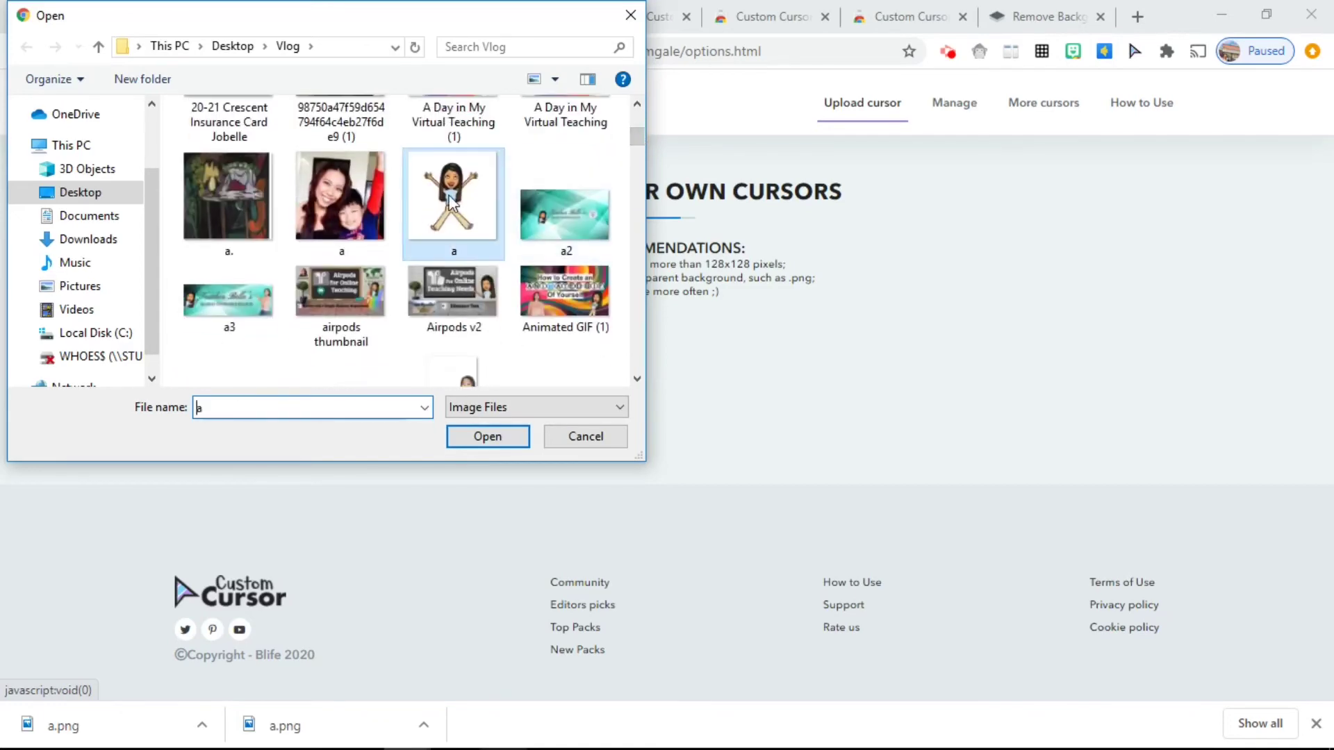
click(488, 438)
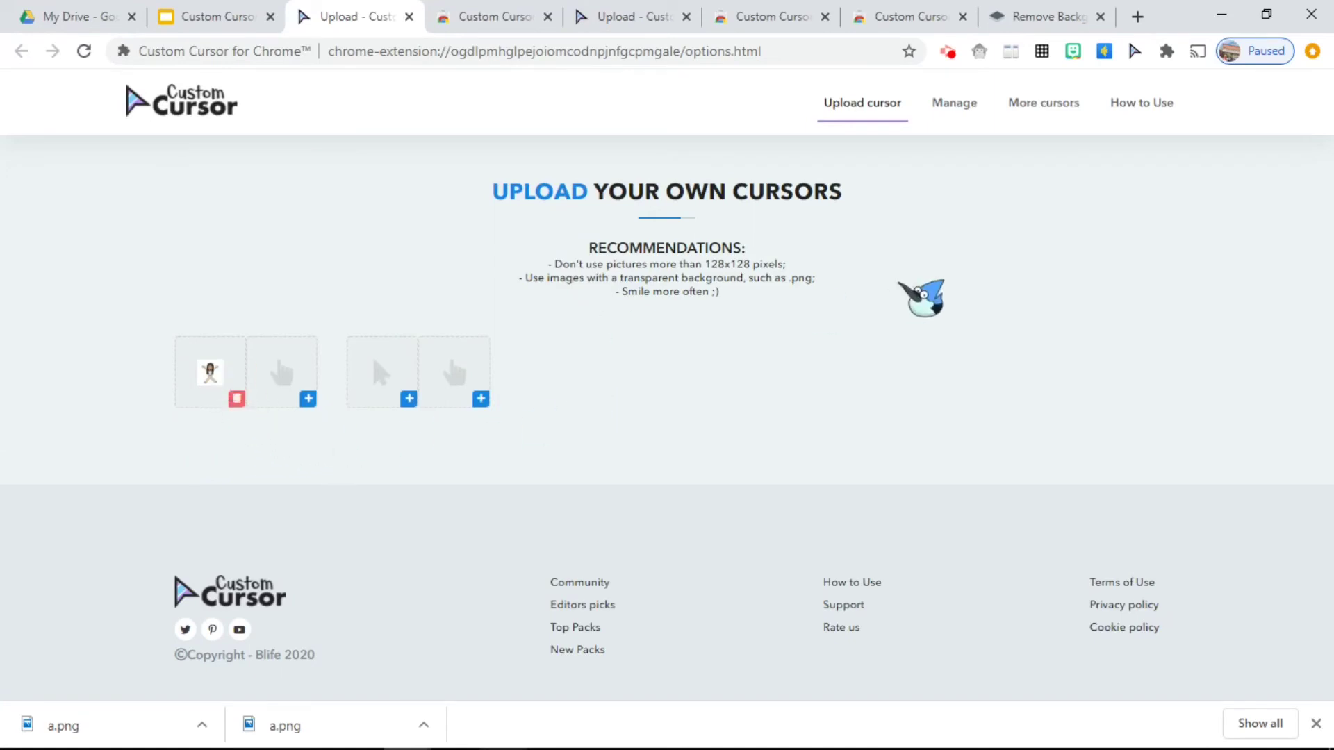
Select the uploaded Bitmoji under My Collection as the active cursor, then return to Google Slides.
click(1135, 54)
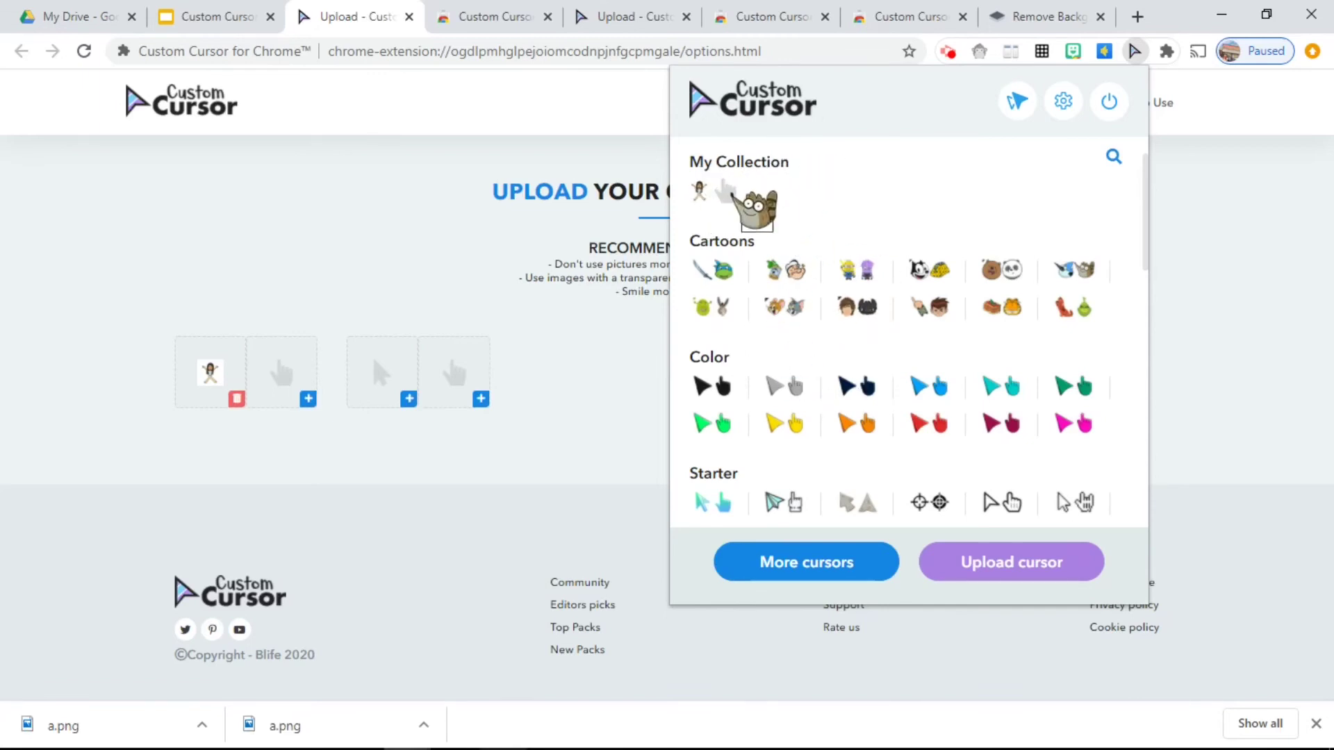
click(699, 187)
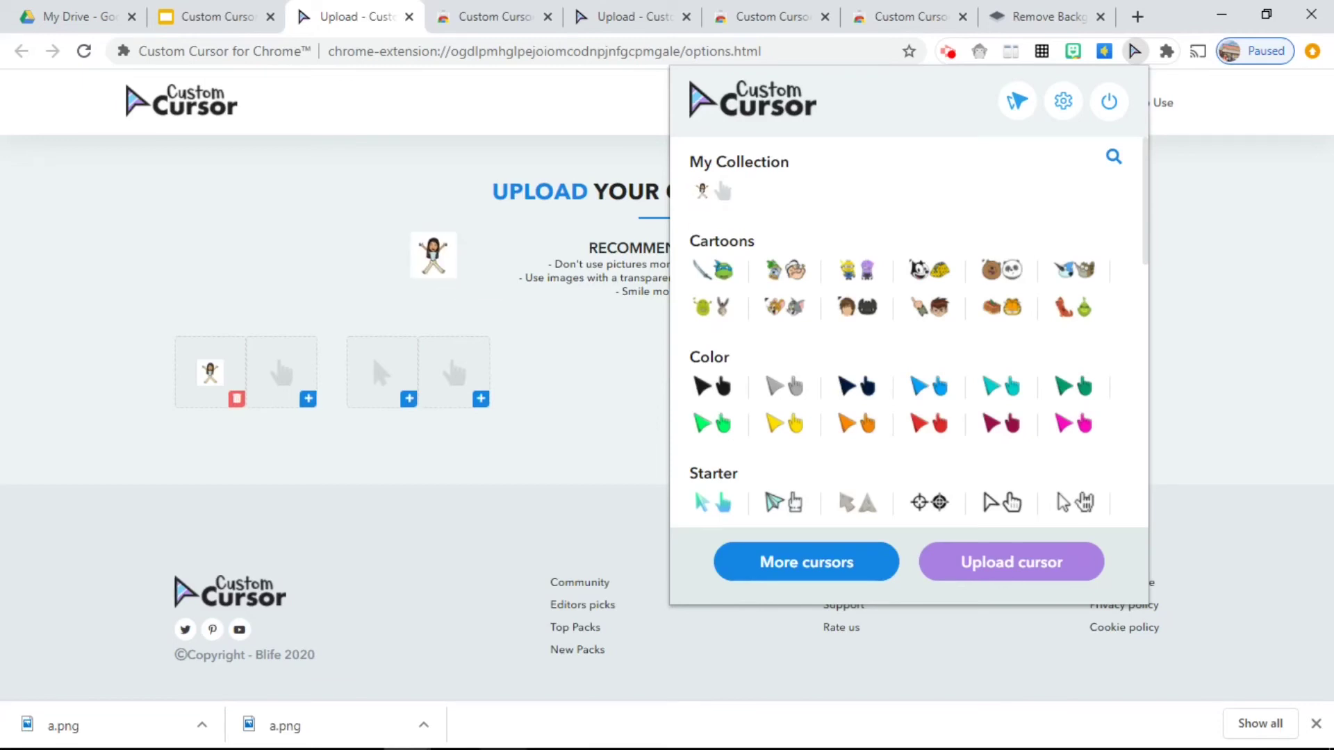
click(209, 17)
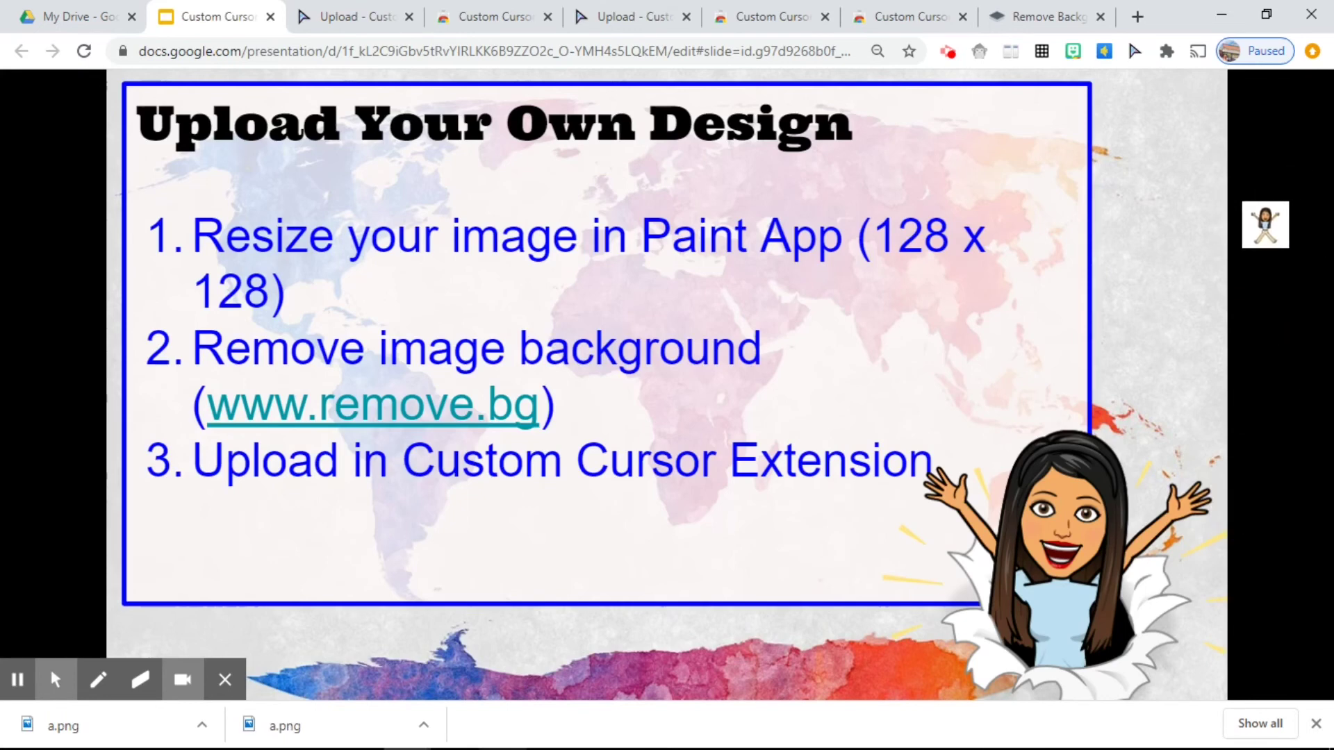
Try downloading the 128 × 128 background-free Bitmoji from remove.bg, then return to Google Slides.
click(1026, 17)
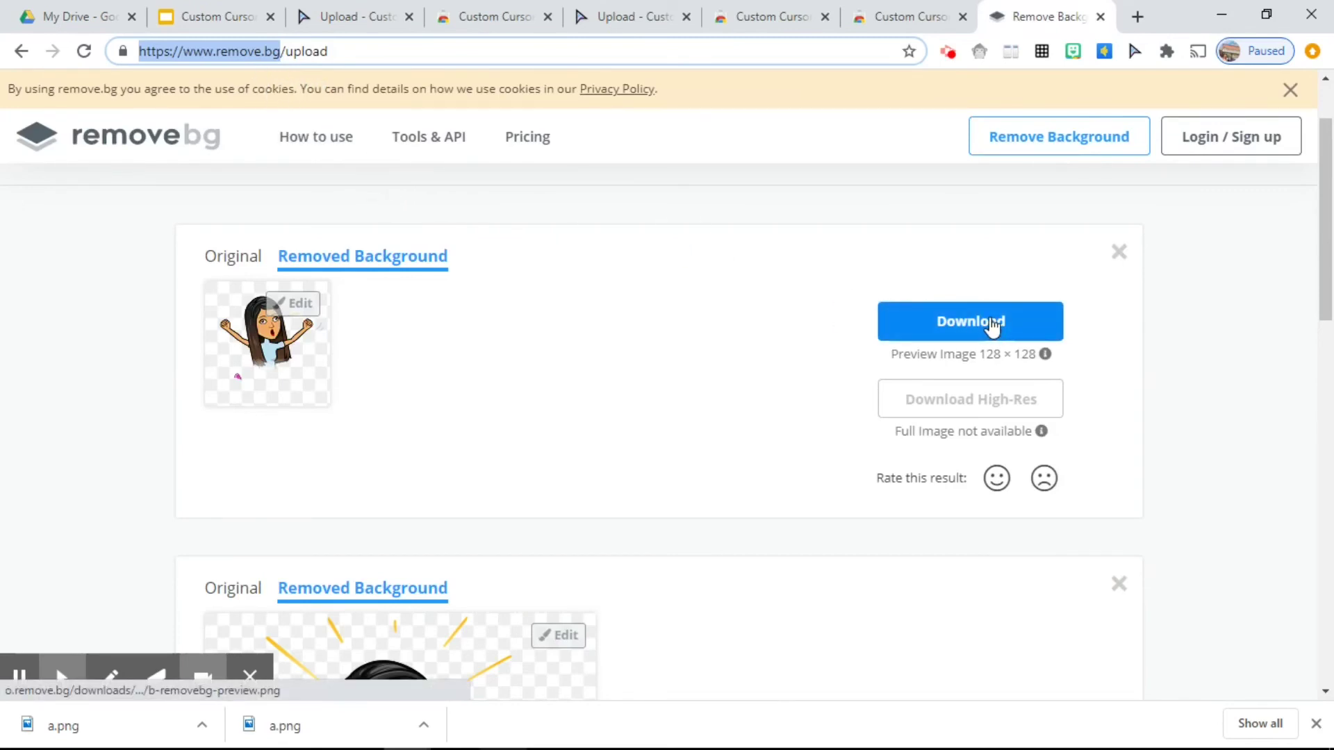
click(992, 323)
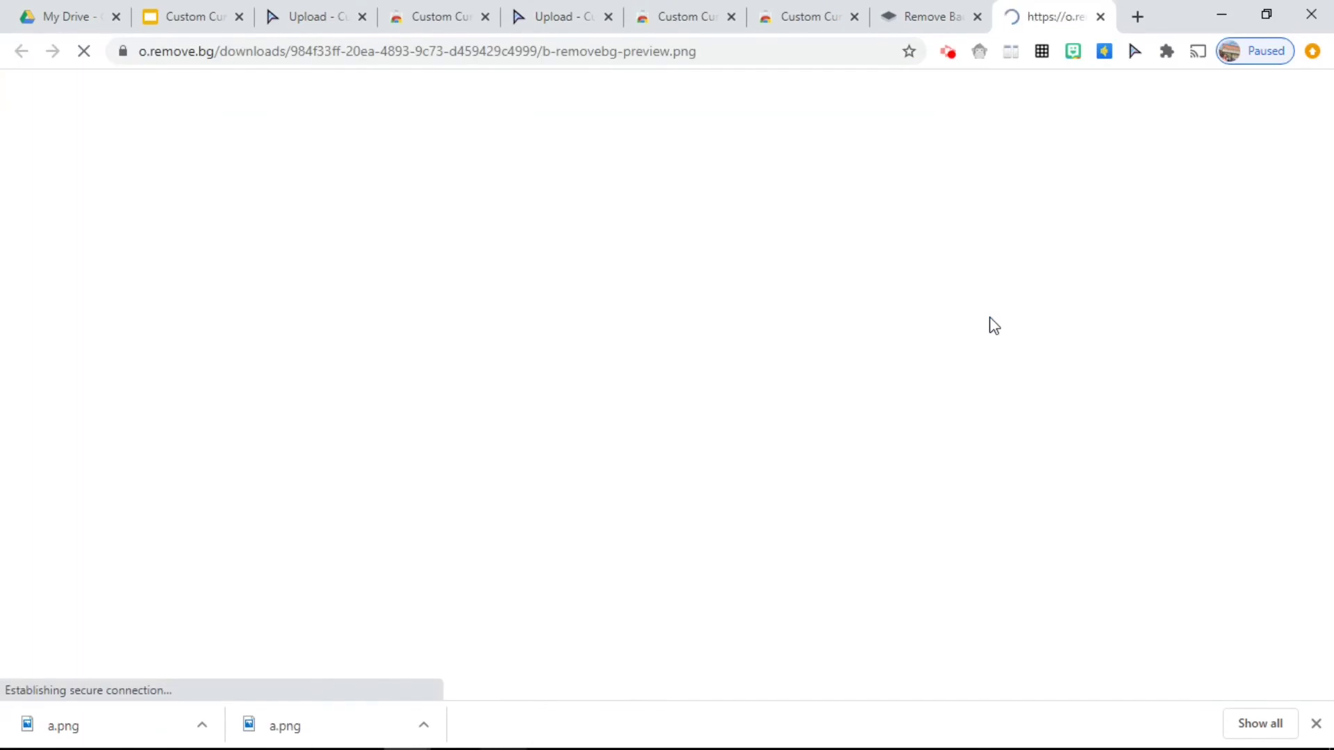
click(916, 16)
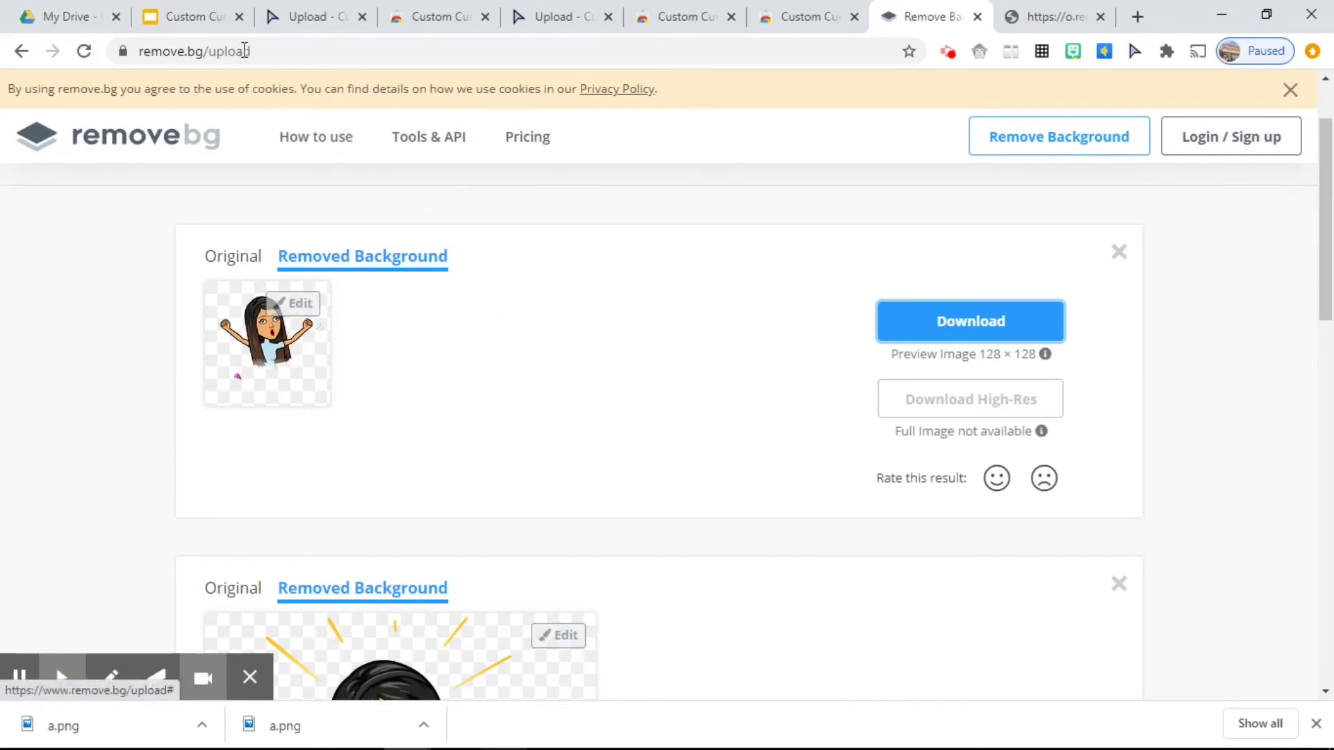
click(172, 28)
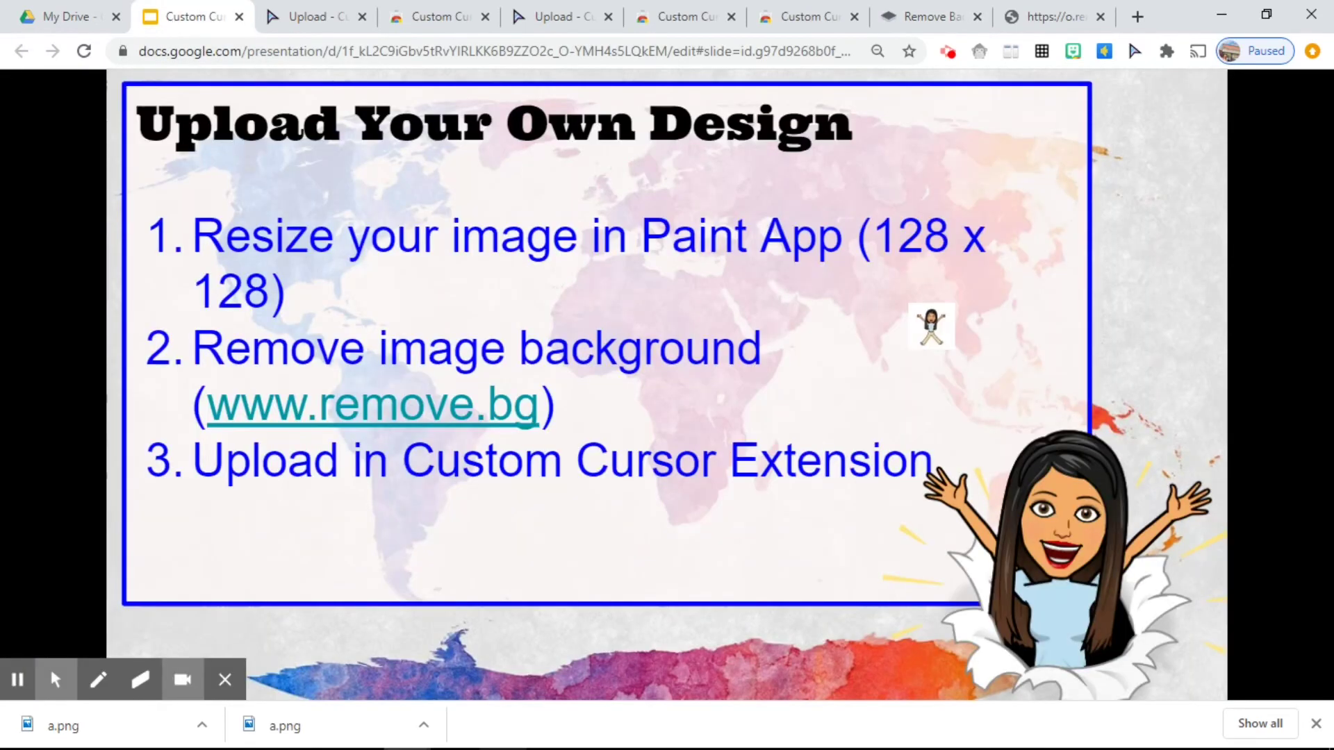